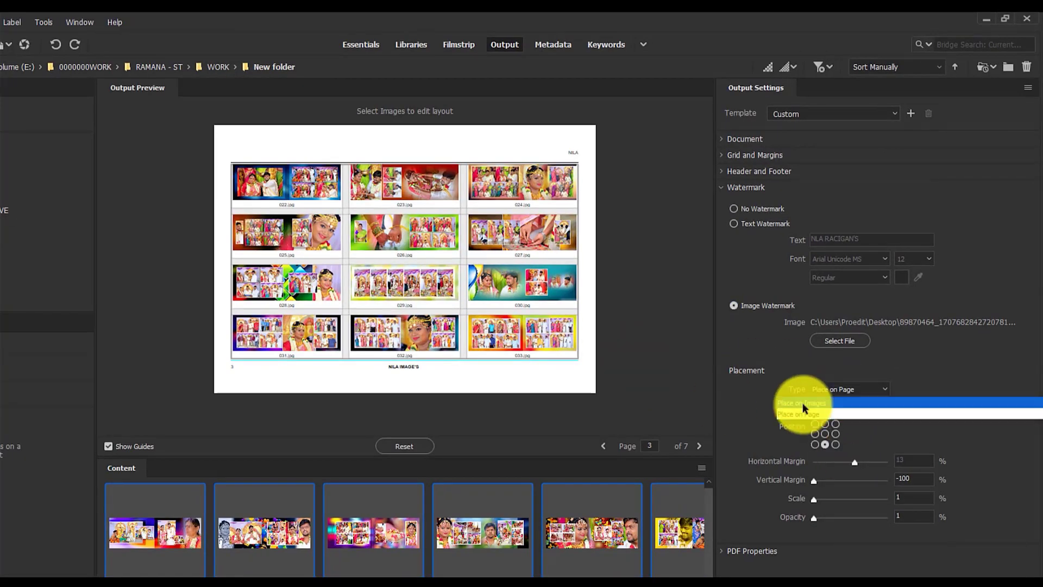
# Adjust the image watermark's vertical margin and scale, and position it at the centre with the placement type Place on Images
pyautogui.click(823, 389)
pyautogui.click(825, 414)
pyautogui.moveTo(814, 481); pyautogui.dragTo(823, 480)
pyautogui.moveTo(818, 499)
pyautogui.mouseDown()
pyautogui.moveTo(849, 499)
pyautogui.moveTo(823, 517)
pyautogui.moveTo(823, 499)
pyautogui.mouseUp()
pyautogui.click(824, 434)
pyautogui.click(831, 389)
pyautogui.click(825, 403)
pyautogui.click(750, 551)
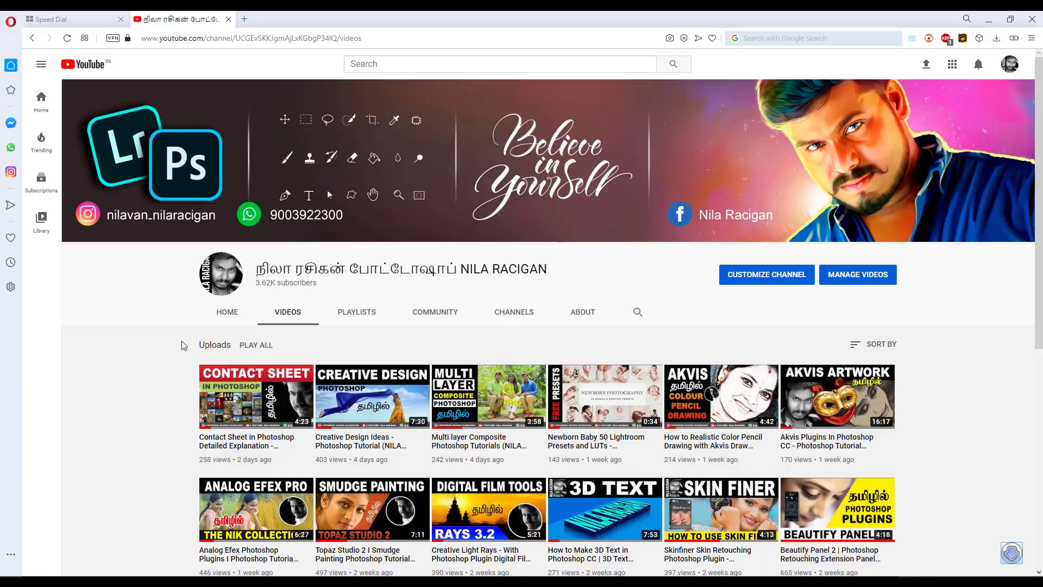
# Switch to the browser and look through the YouTube channel's uploaded videos
pyautogui.scroll(-4, 181, 341)
pyautogui.scroll(-10, 181, 340)
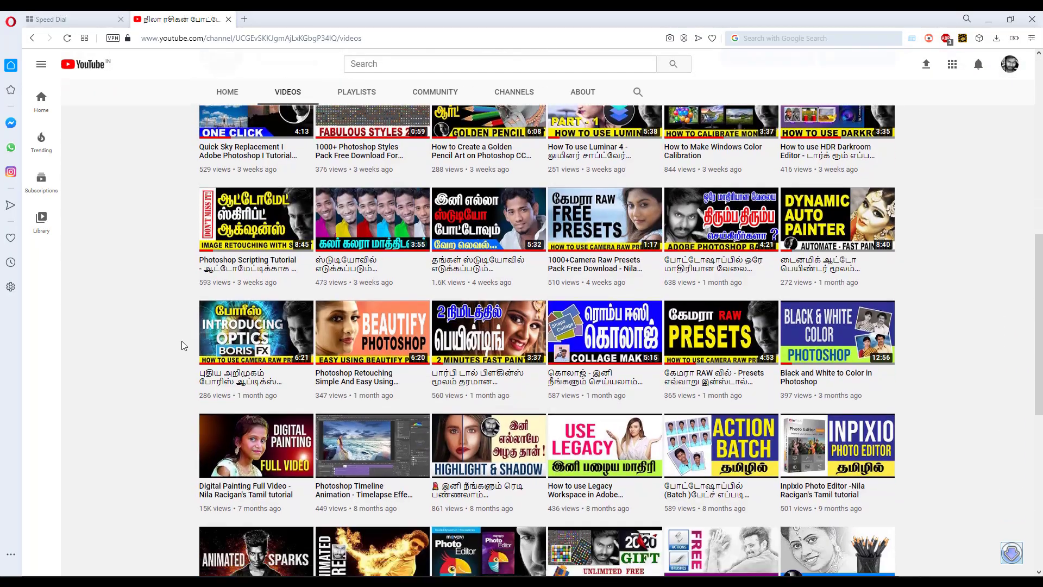
pyautogui.scroll(-7, 182, 341)
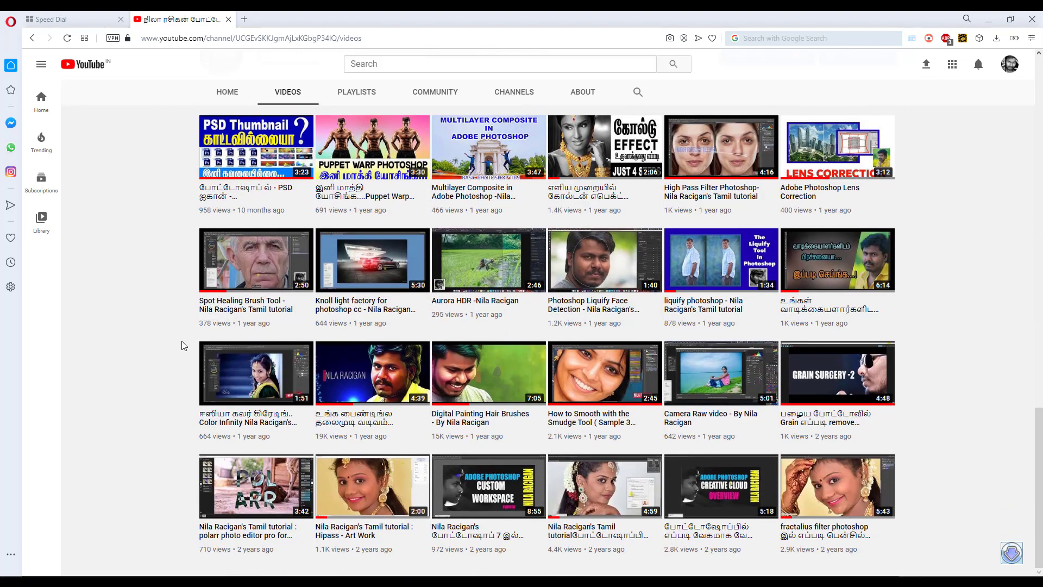
pyautogui.scroll(10, 182, 341)
pyautogui.scroll(8, 182, 340)
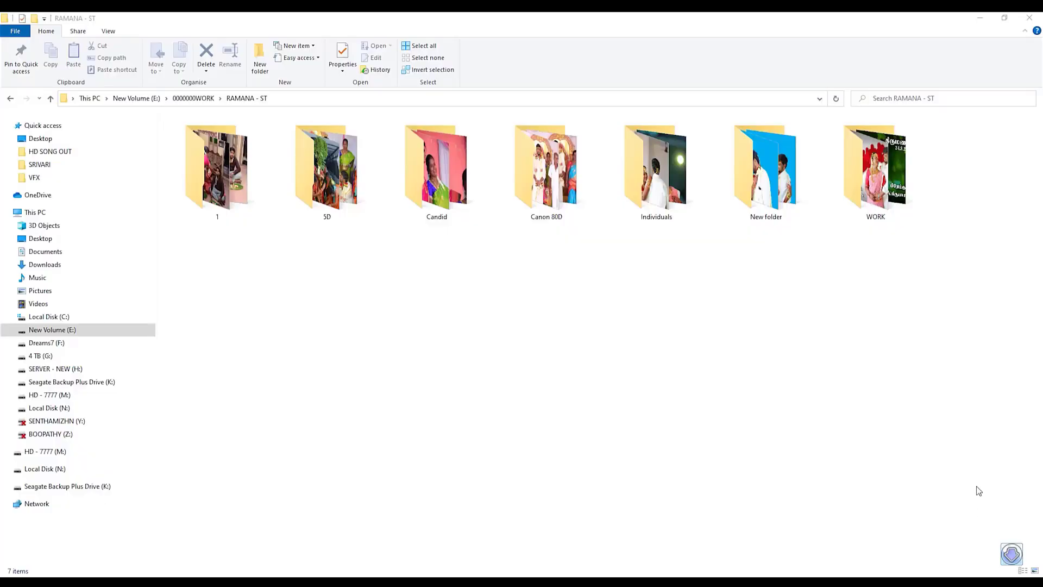
# Browse the WORK folder in Adobe Bridge's Output workspace and select all images in its New folder
pyautogui.rightClick(890, 213)
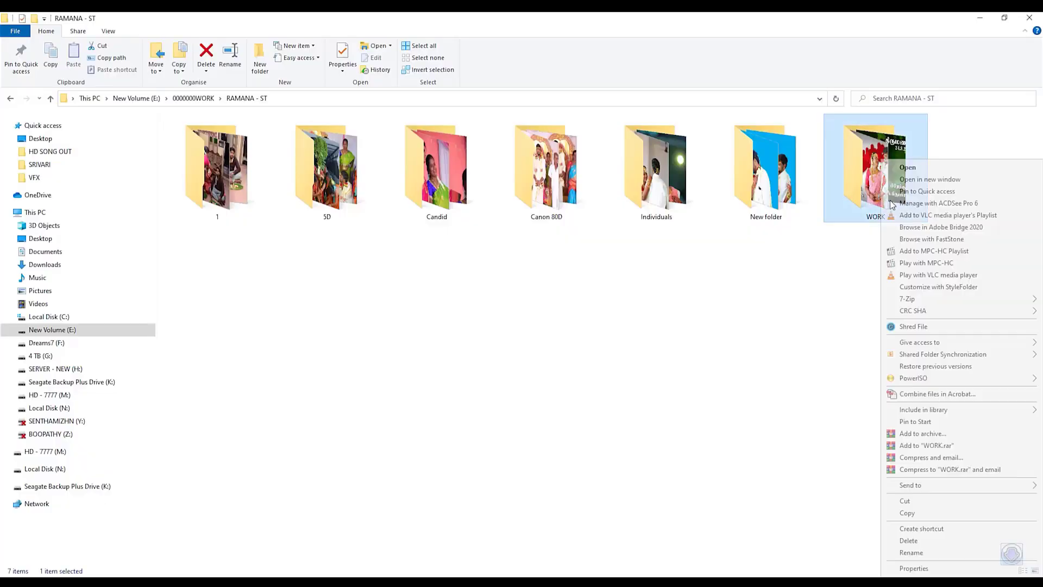
pyautogui.click(925, 228)
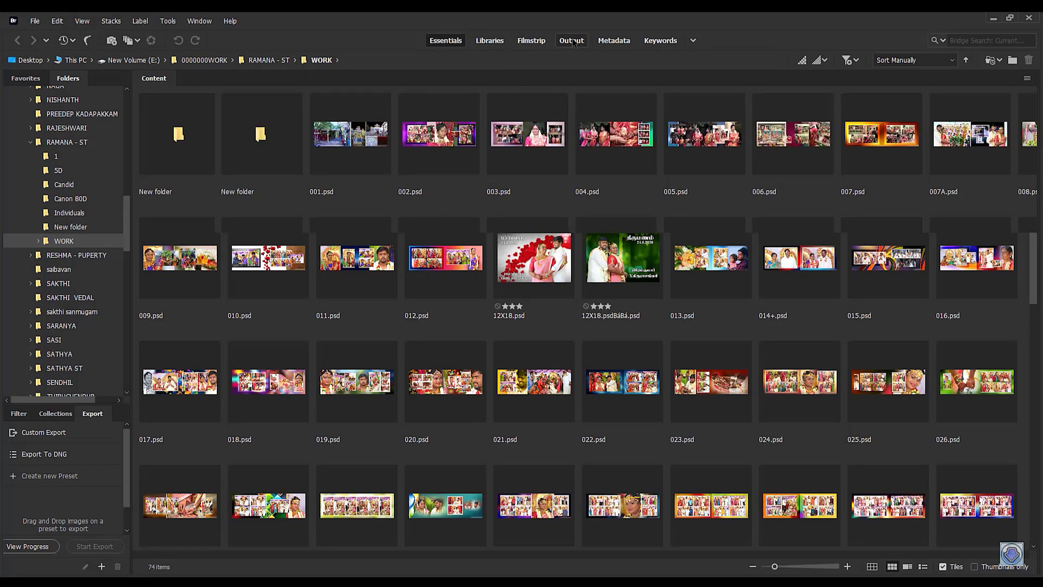
pyautogui.click(570, 41)
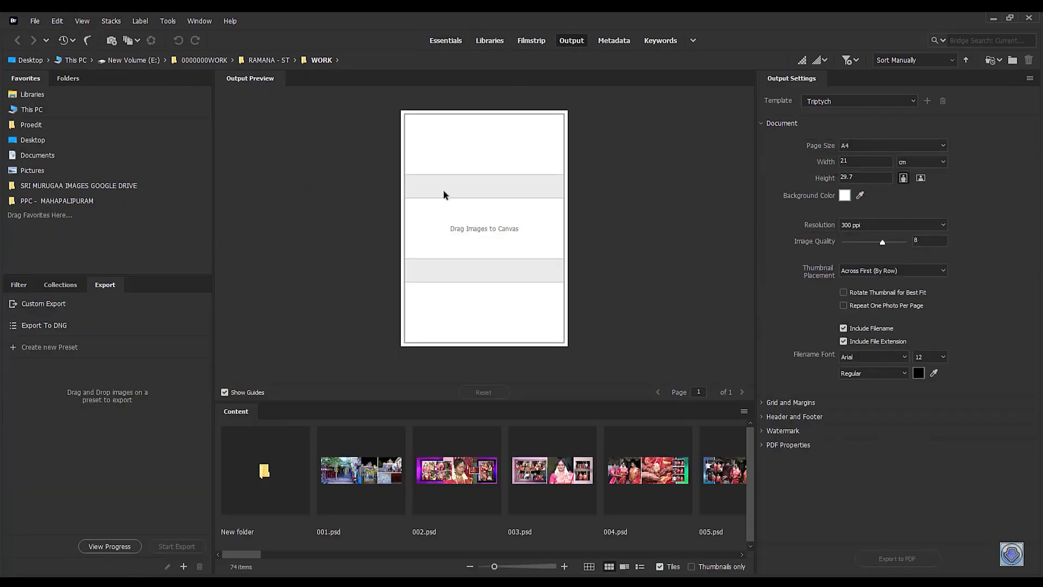
pyautogui.doubleClick(259, 473)
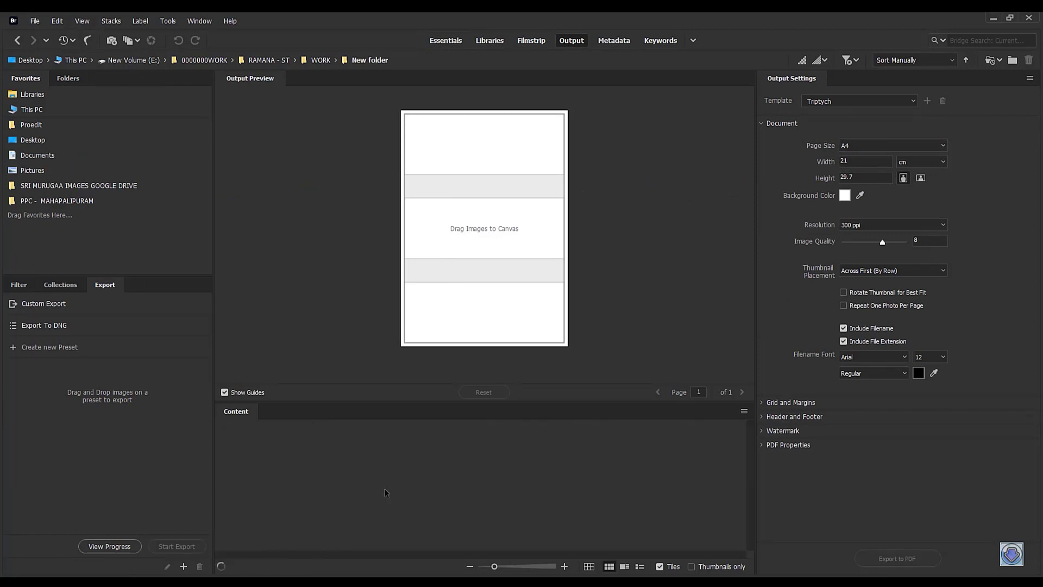
pyautogui.hotkey('ctrl', 'a')
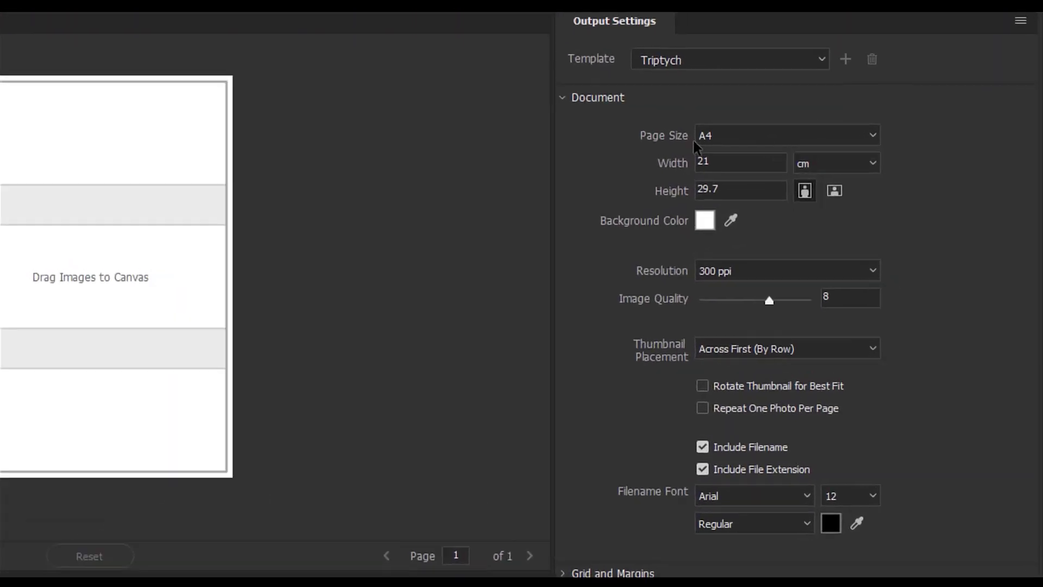
# Set the output document's page size to A3
pyautogui.click(736, 139)
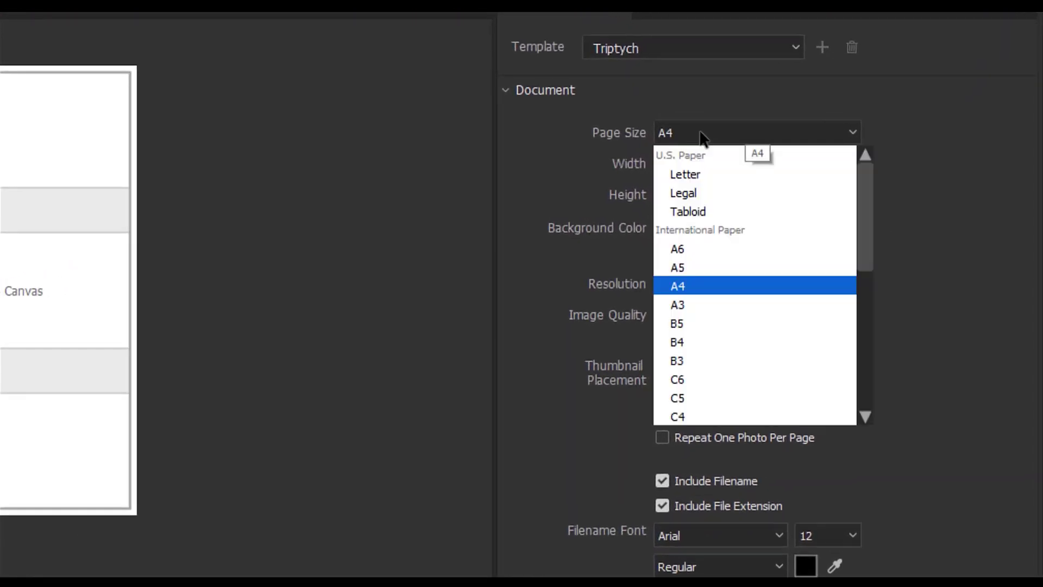
pyautogui.click(625, 261)
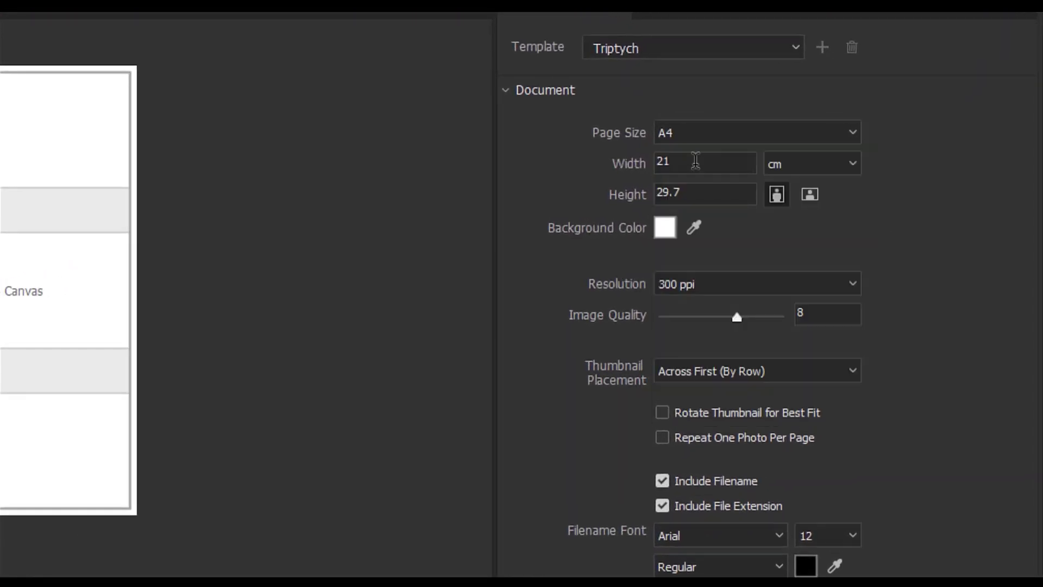
pyautogui.click(745, 138)
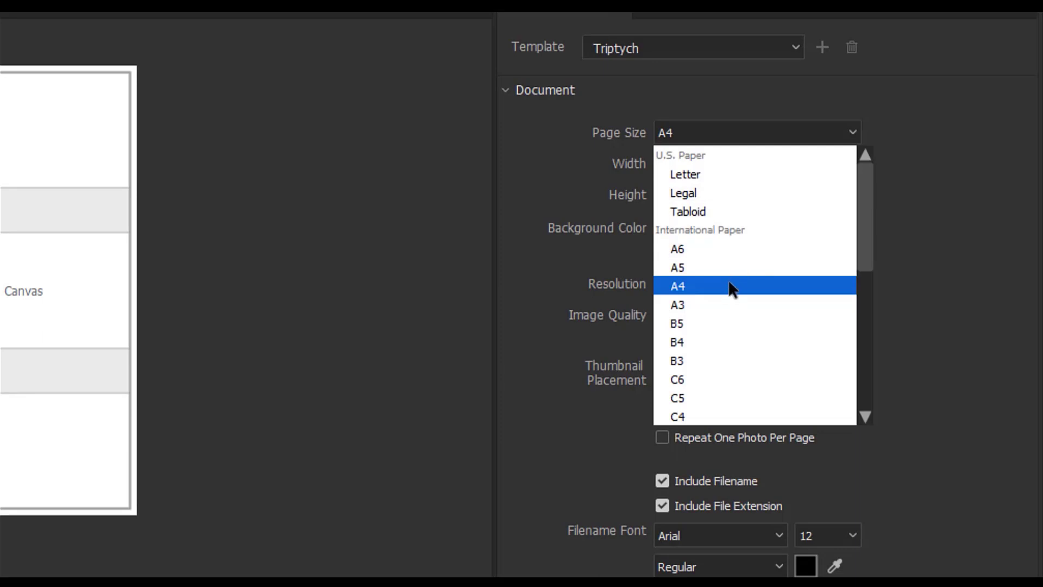
pyautogui.click(720, 307)
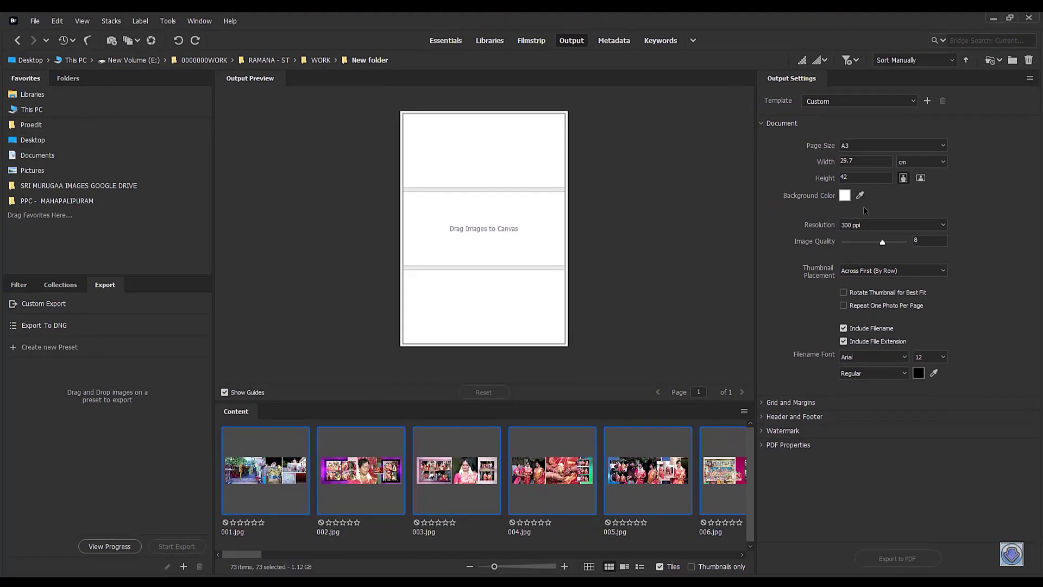
# Change the page dimension units to inches and set the page orientation to landscape
pyautogui.click(923, 163)
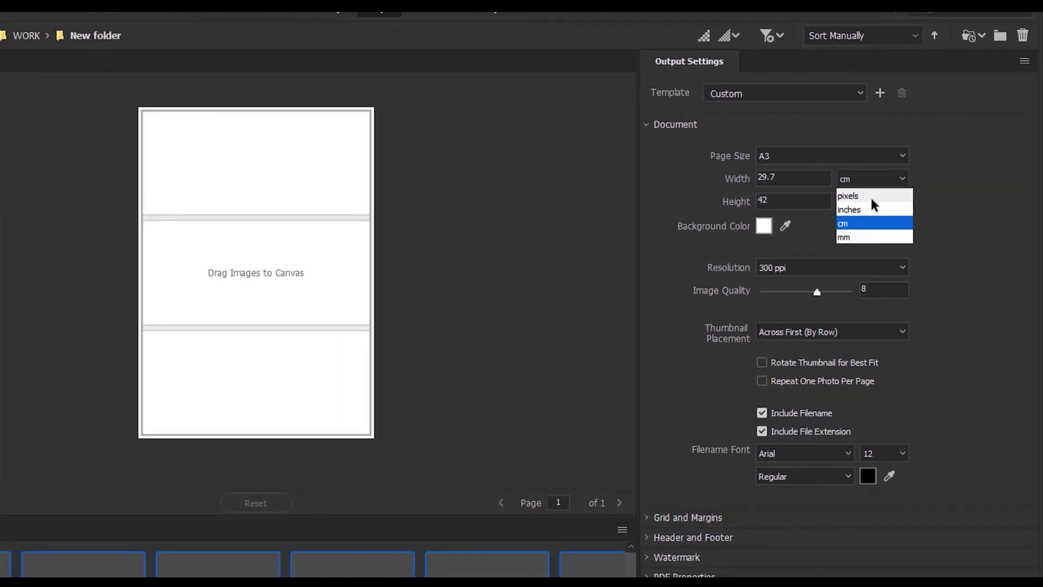
pyautogui.click(864, 212)
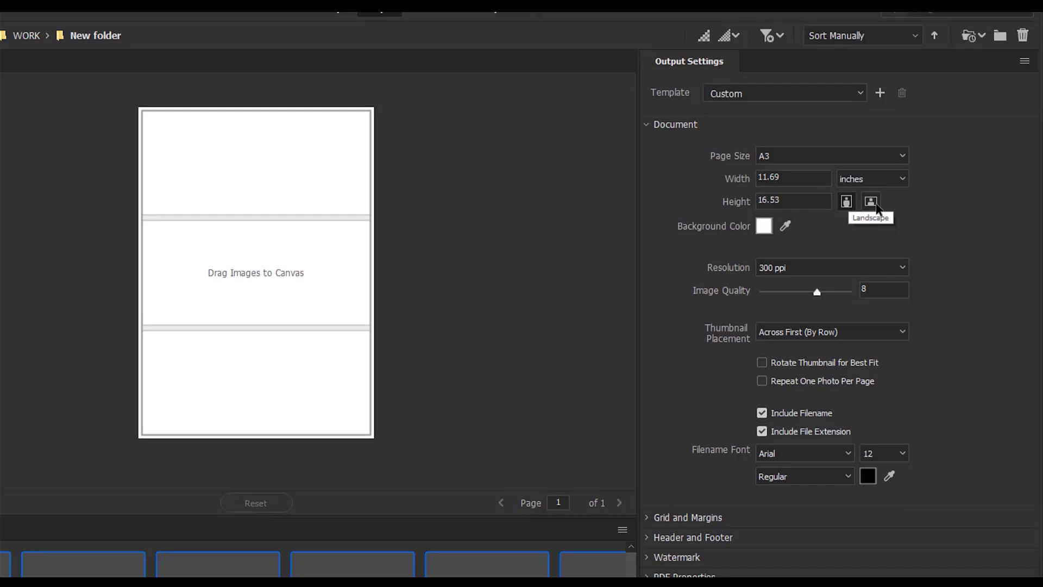
pyautogui.click(873, 203)
pyautogui.click(846, 202)
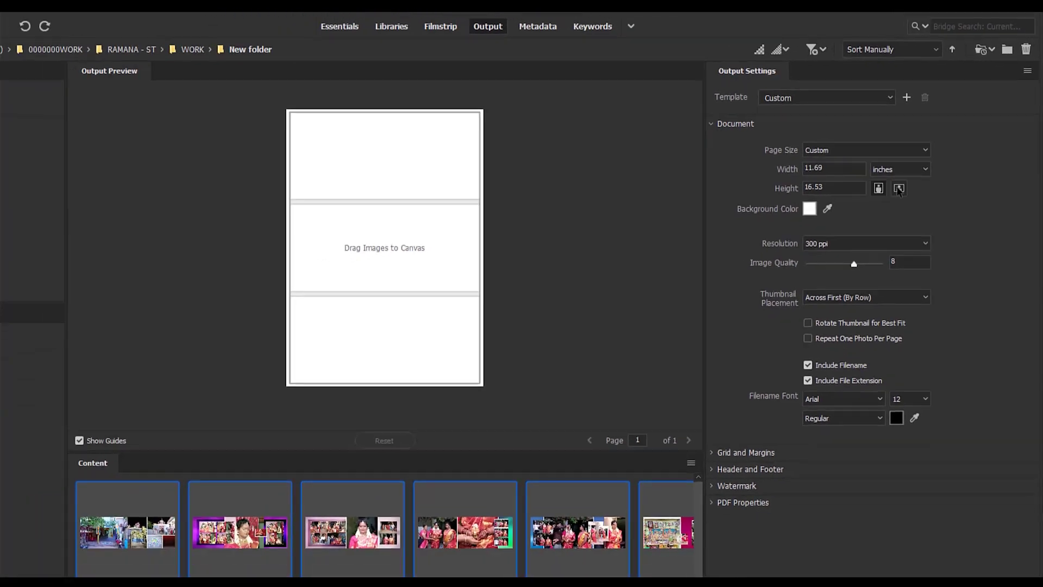
pyautogui.click(899, 189)
# Choose white as the page background color and set the output resolution to 150 ppi
pyautogui.click(809, 208)
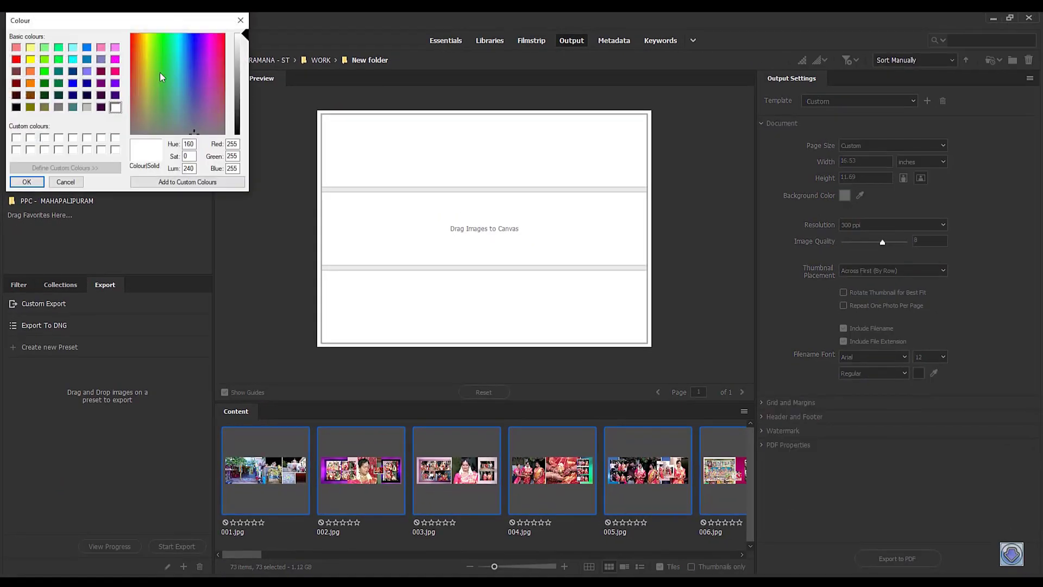
pyautogui.click(101, 96)
pyautogui.click(173, 98)
pyautogui.click(183, 93)
pyautogui.click(104, 98)
pyautogui.click(113, 107)
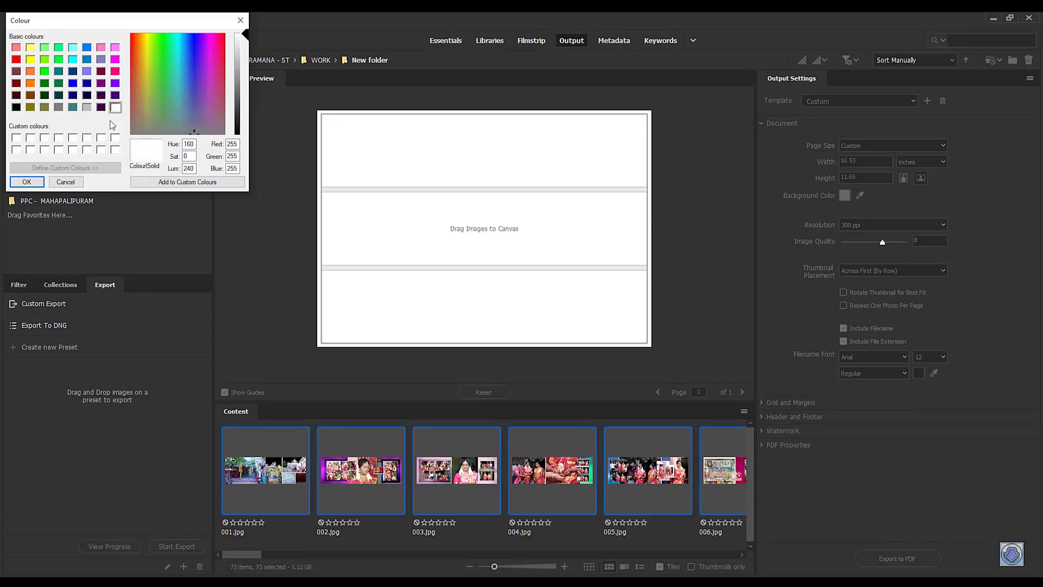
pyautogui.click(26, 182)
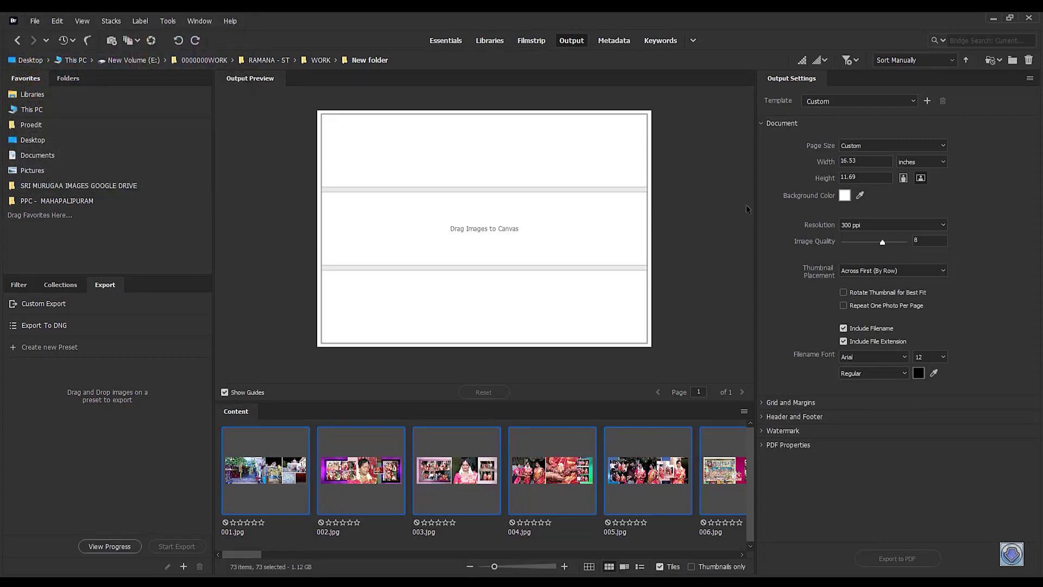
pyautogui.click(858, 227)
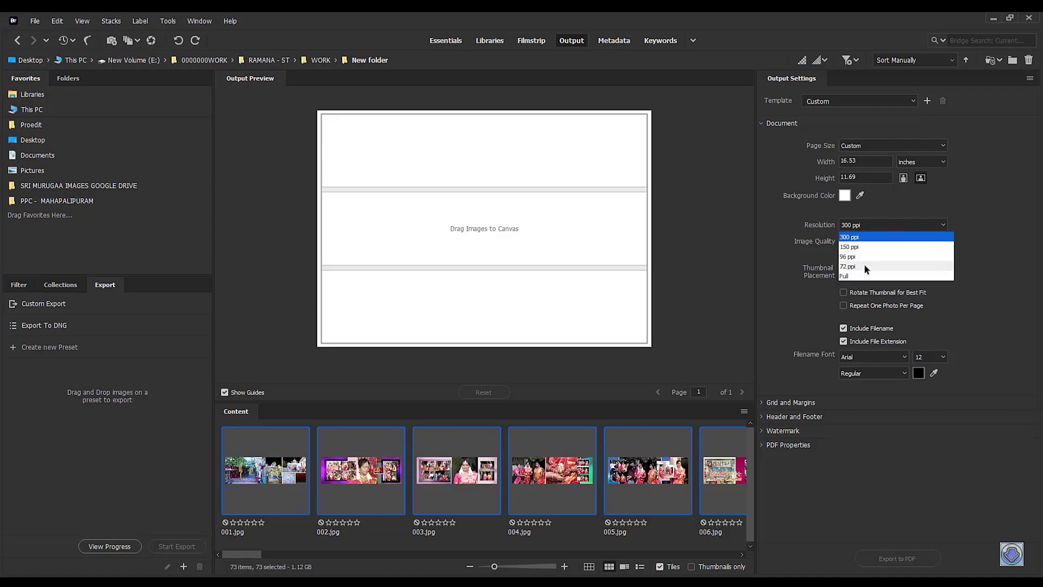
pyautogui.click(857, 247)
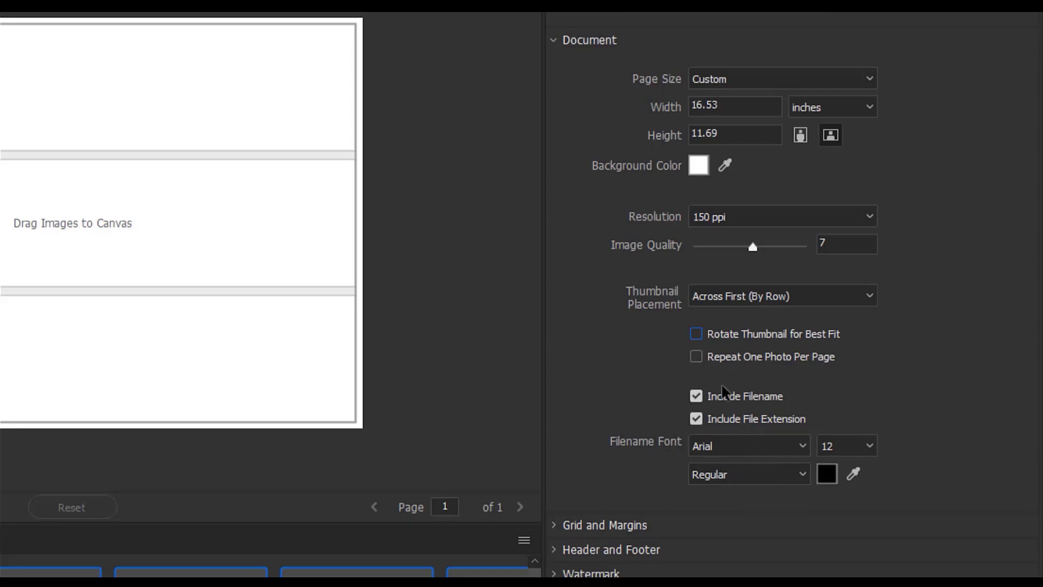
# Set the contact sheet's grid layout to 6 columns and 9 rows
pyautogui.click(556, 526)
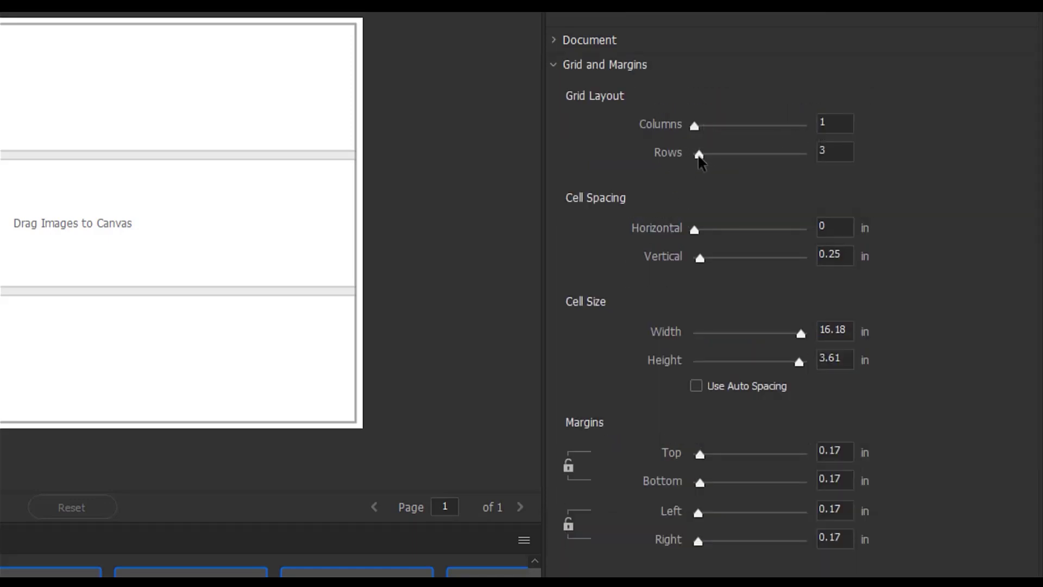
pyautogui.moveTo(695, 126); pyautogui.dragTo(713, 126)
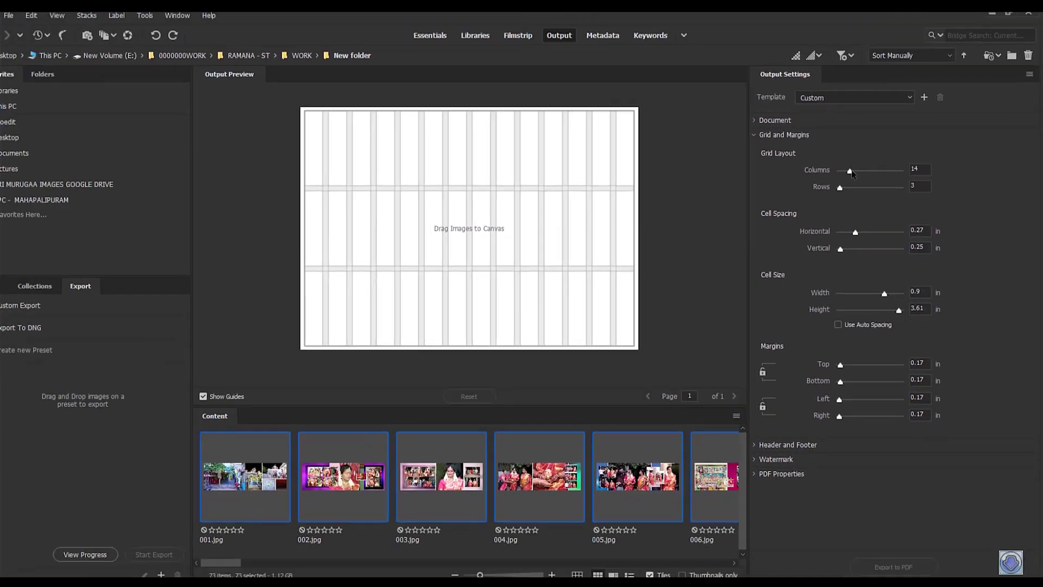
pyautogui.moveTo(852, 172)
pyautogui.mouseDown()
pyautogui.moveTo(861, 194)
pyautogui.moveTo(848, 190)
pyautogui.mouseUp()
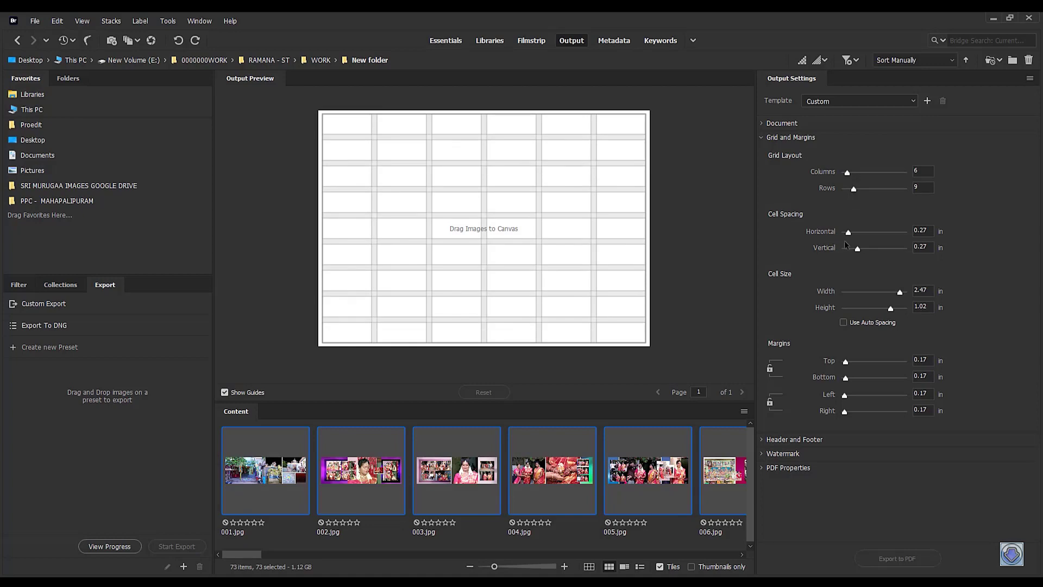
# Set cell spacing to 0.24 in horizontal and 0.21 in vertical, with cells 2.5 in wide and 1.07 in high
pyautogui.moveTo(848, 233)
pyautogui.mouseDown()
pyautogui.moveTo(881, 250)
pyautogui.moveTo(850, 250)
pyautogui.mouseUp()
pyautogui.moveTo(852, 233); pyautogui.dragTo(848, 234)
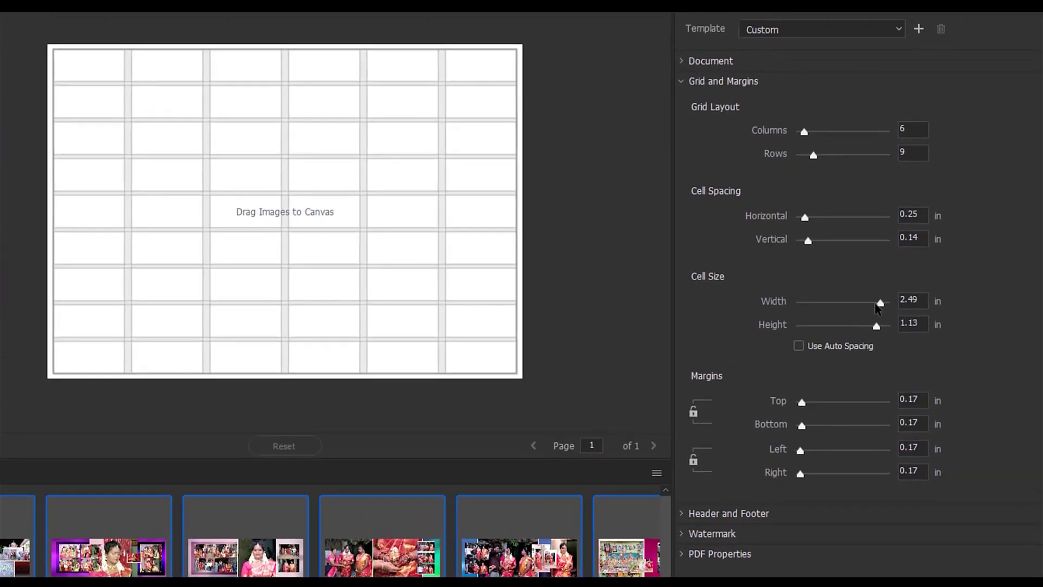
pyautogui.moveTo(882, 303)
pyautogui.mouseDown()
pyautogui.moveTo(830, 303)
pyautogui.moveTo(888, 303)
pyautogui.moveTo(846, 326)
pyautogui.moveTo(871, 326)
pyautogui.moveTo(870, 303)
pyautogui.moveTo(882, 306)
pyautogui.mouseUp()
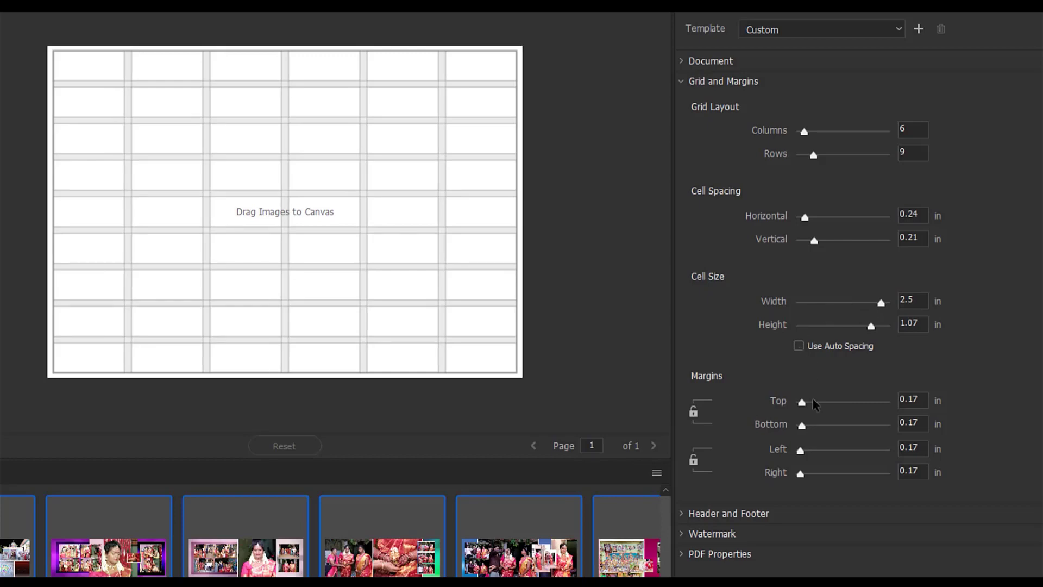
# Set the page margins to 0.77 in top, 0.86 in bottom, 0.72 in left and 0.76 in right
pyautogui.moveTo(803, 401); pyautogui.dragTo(811, 473)
pyautogui.moveTo(798, 426); pyautogui.dragTo(819, 426)
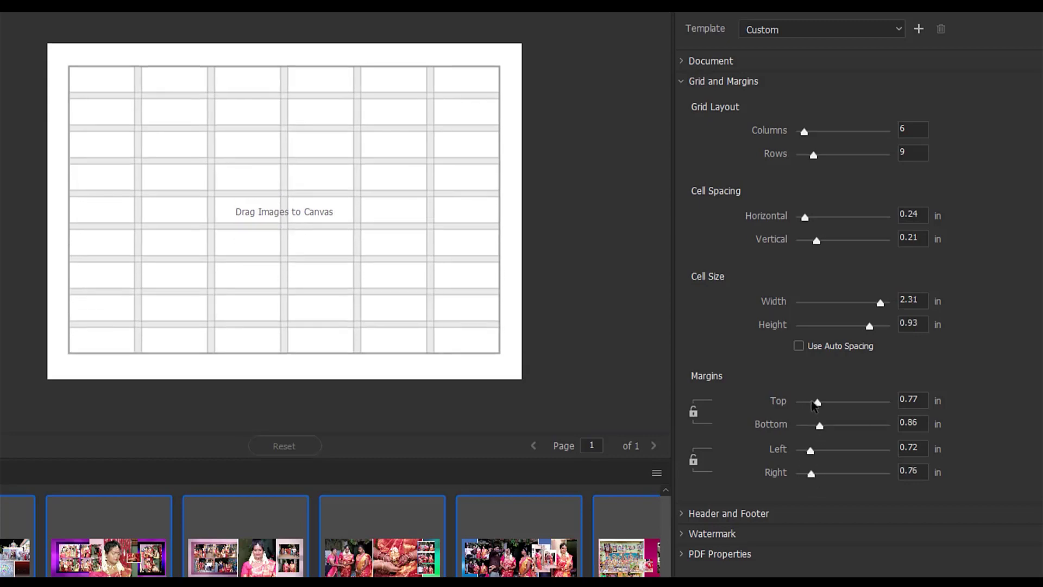
# Include a page header reading "NILA" with a header size of 0.81 in and a 1 px divider
pyautogui.click(715, 514)
pyautogui.click(732, 514)
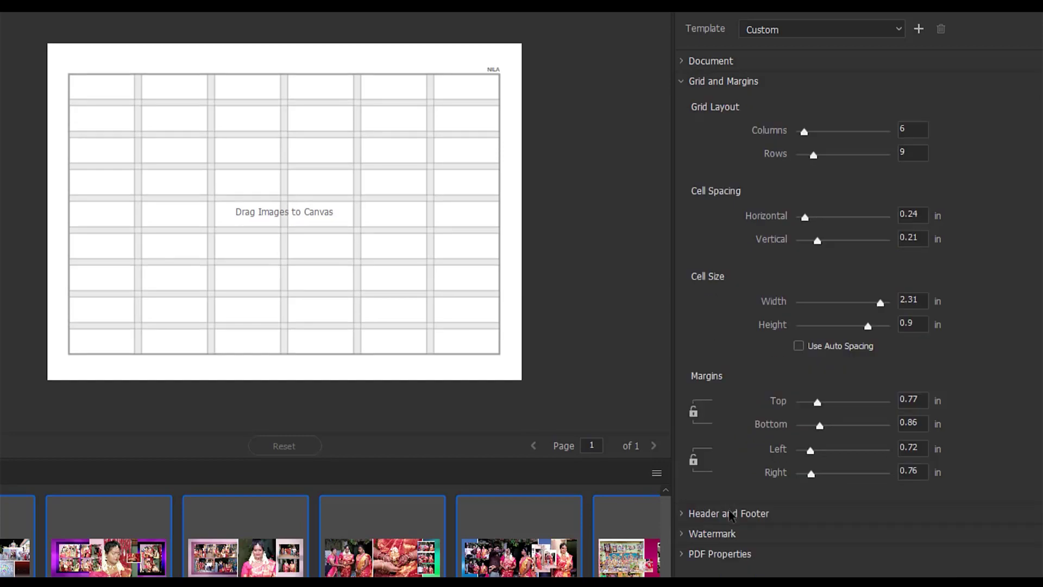
pyautogui.click(694, 515)
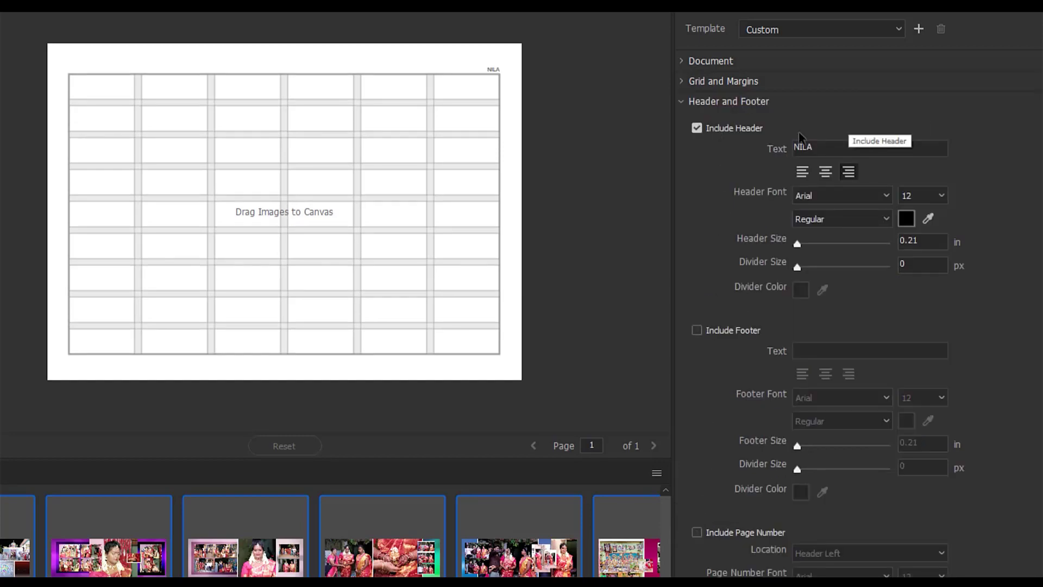
pyautogui.moveTo(824, 149); pyautogui.dragTo(755, 152)
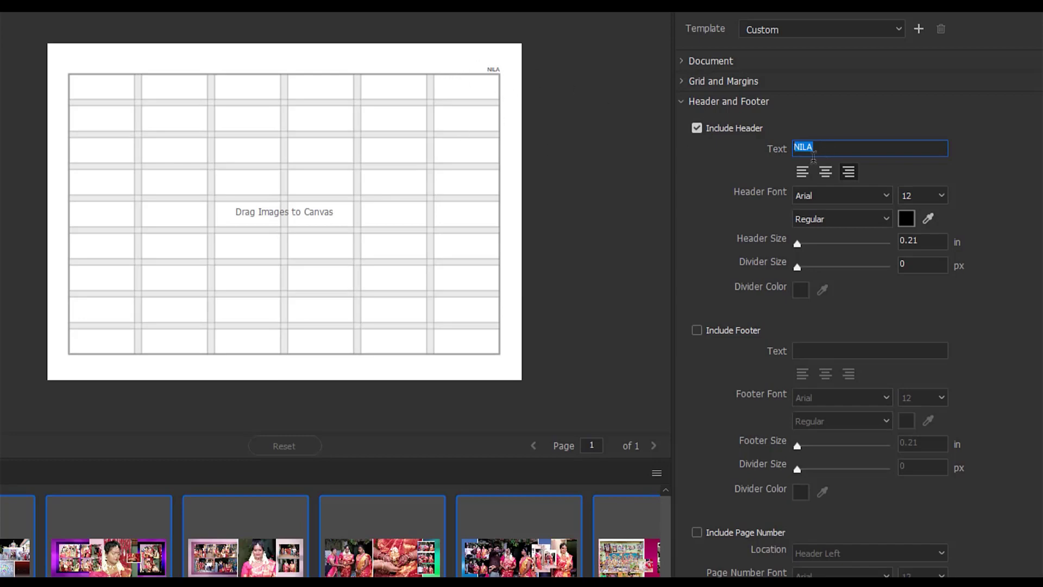
pyautogui.click(836, 195)
pyautogui.click(703, 249)
pyautogui.moveTo(798, 245); pyautogui.dragTo(843, 270)
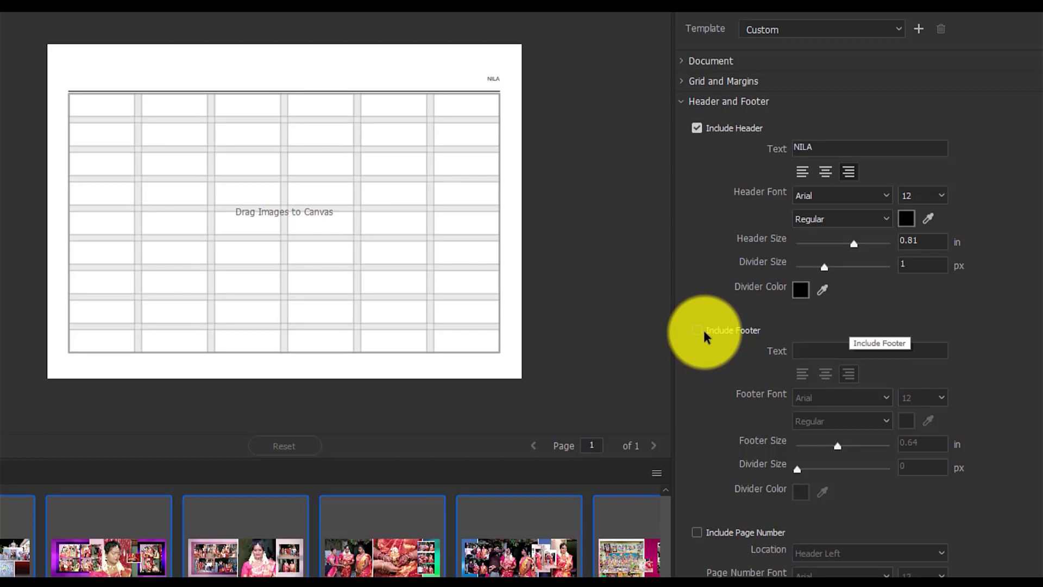
# Include a page footer reading "NILA IMAGE'S" and align its text left
pyautogui.click(698, 330)
pyautogui.click(803, 349)
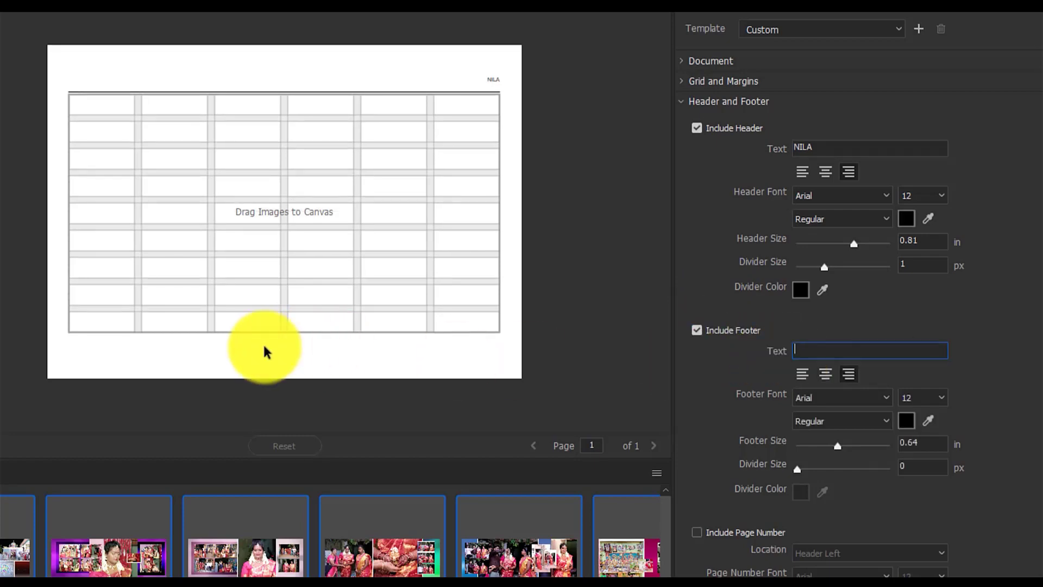
pyautogui.click(839, 345)
pyautogui.write('NILA ')
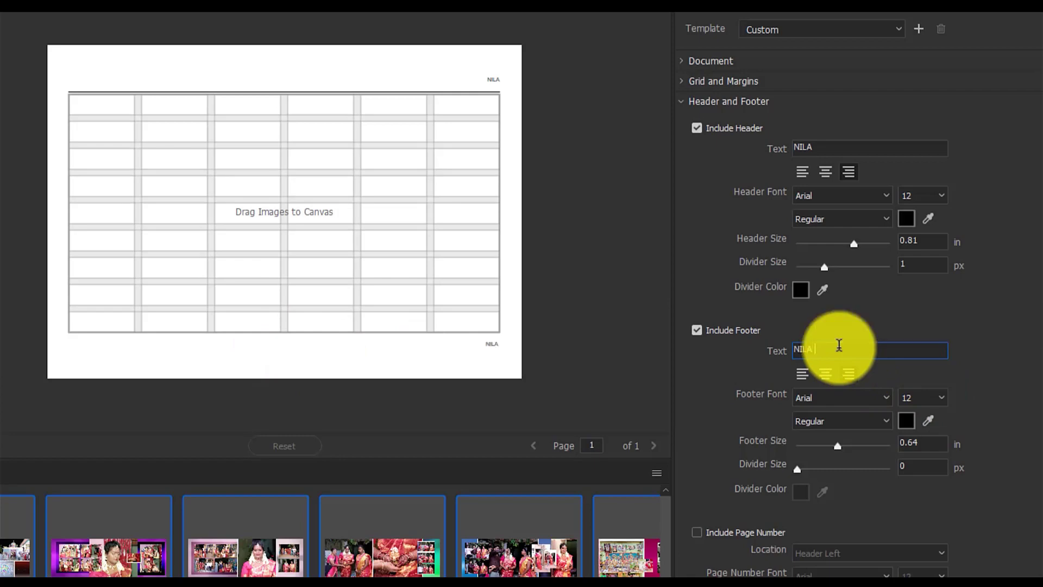
pyautogui.write("IMAGE'S")
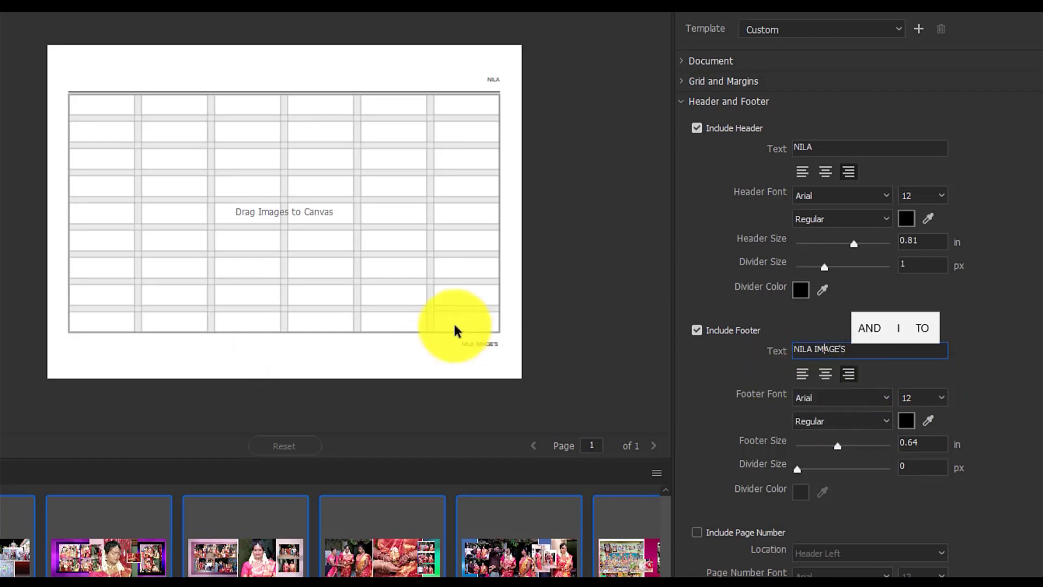
pyautogui.click(808, 374)
pyautogui.click(826, 374)
pyautogui.click(806, 373)
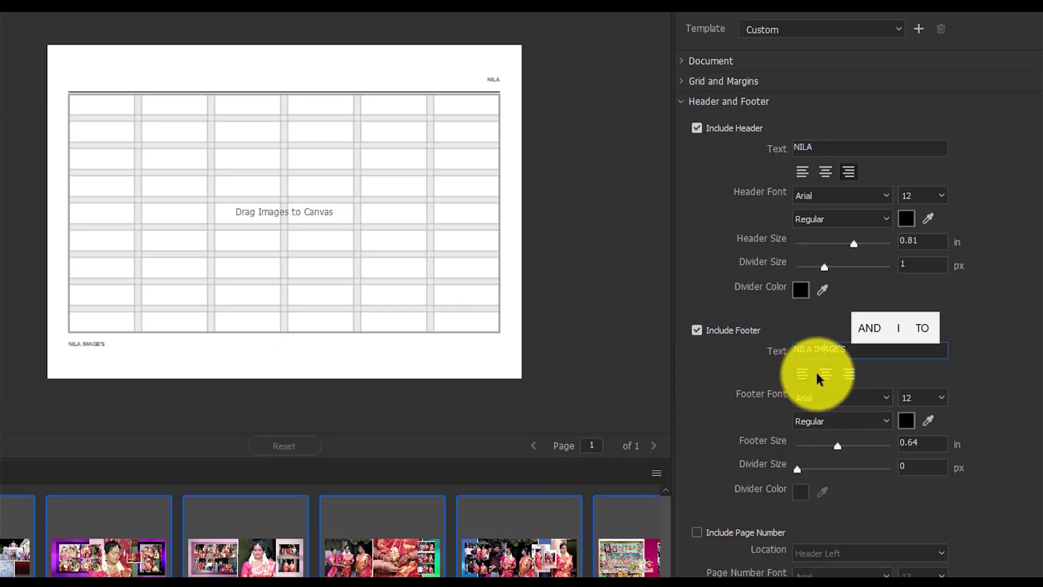
# Try the footer text alignments and settle on centered
pyautogui.click(825, 372)
pyautogui.click(854, 376)
pyautogui.click(805, 374)
pyautogui.click(825, 375)
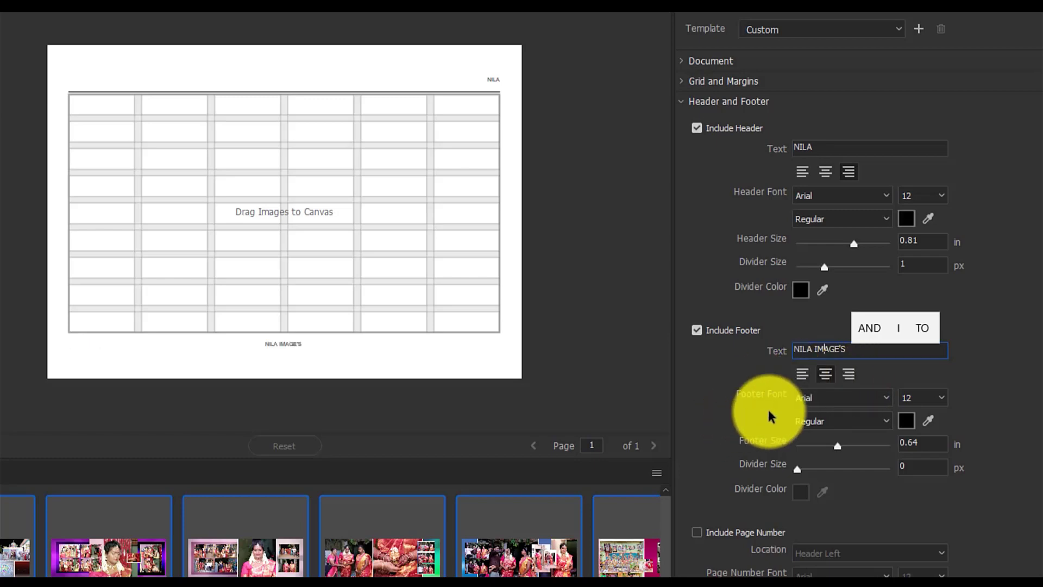
# Set the footer font to Arial Rounded MT Bold and the footer size to 0.49 in, with a 1 px cyan divider
pyautogui.click(847, 397)
pyautogui.click(836, 527)
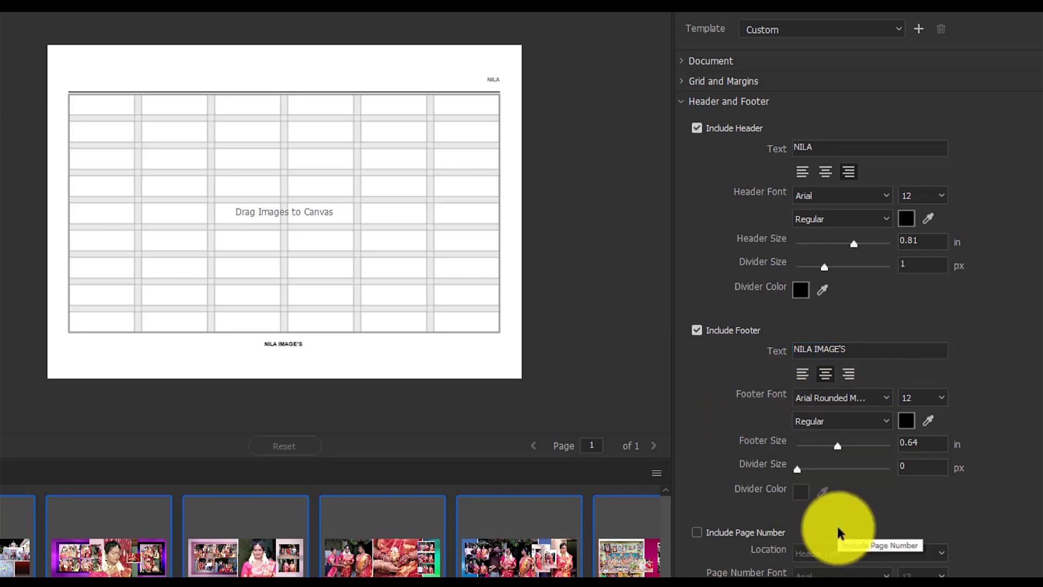
pyautogui.scroll(-1, 797, 457)
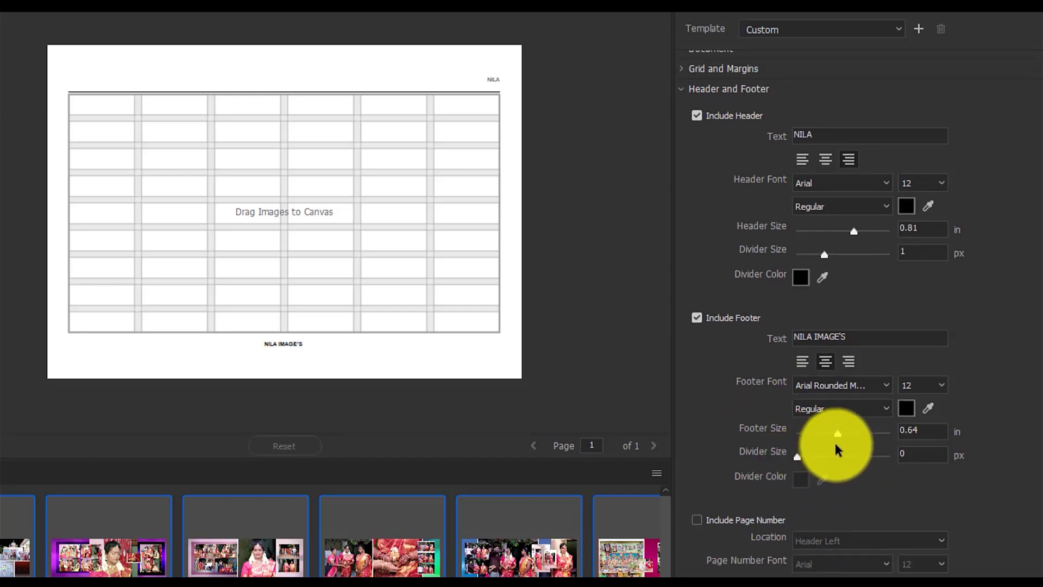
pyautogui.moveTo(842, 433); pyautogui.dragTo(805, 473)
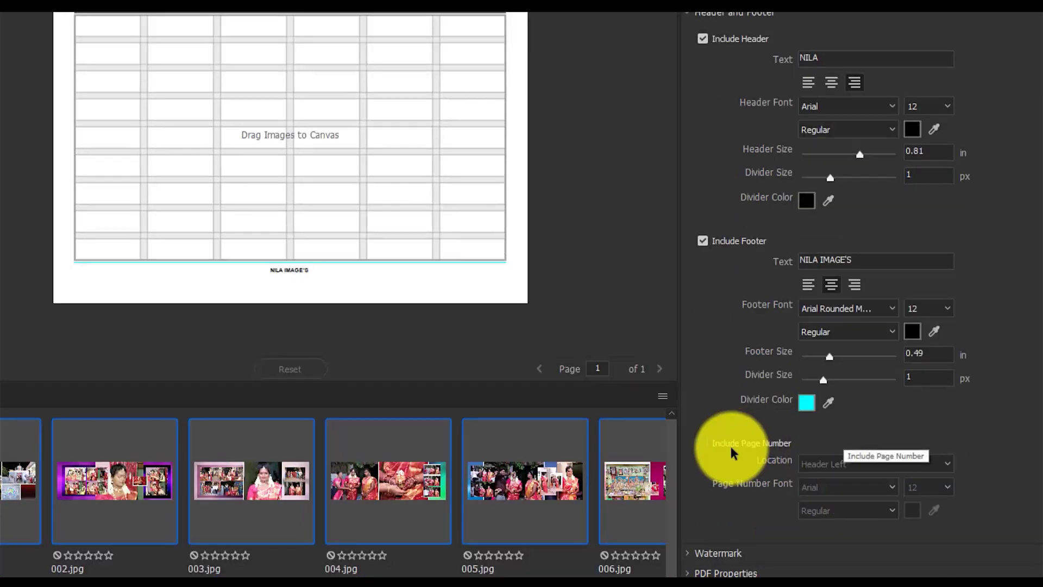
# Include page numbers and locate them at Footer Left
pyautogui.click(729, 444)
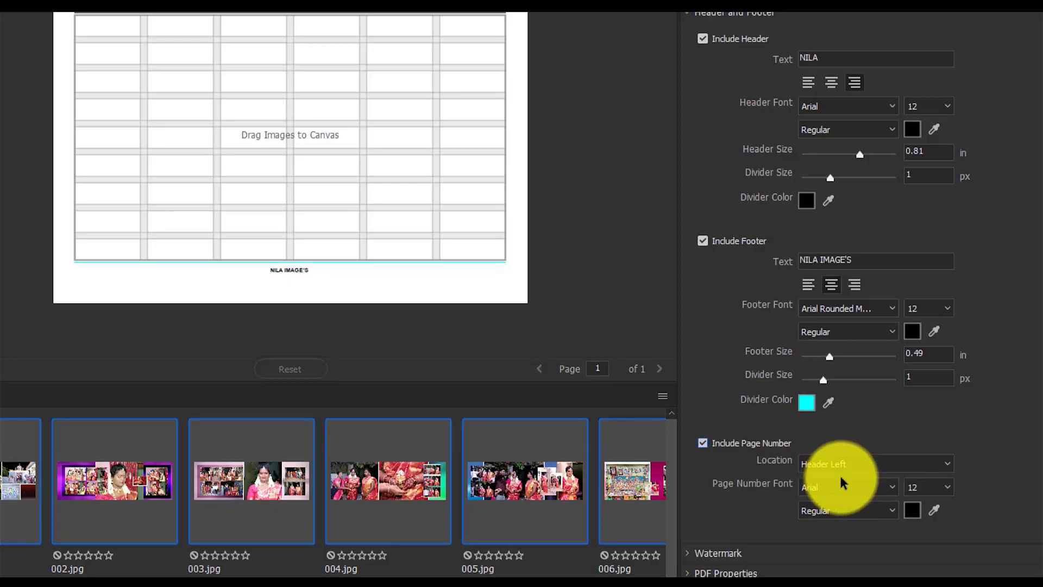
pyautogui.click(852, 467)
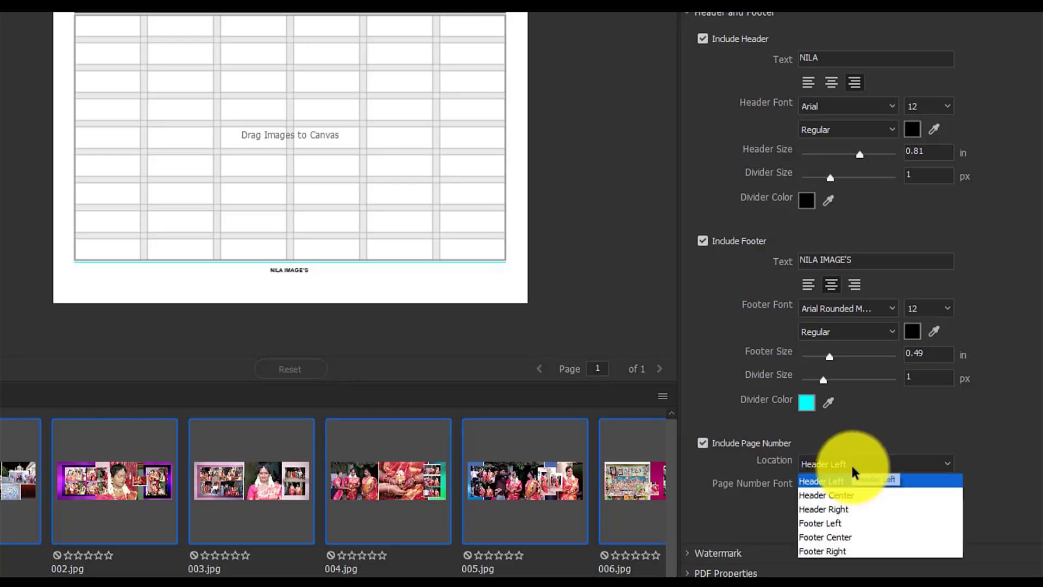
pyautogui.click(848, 496)
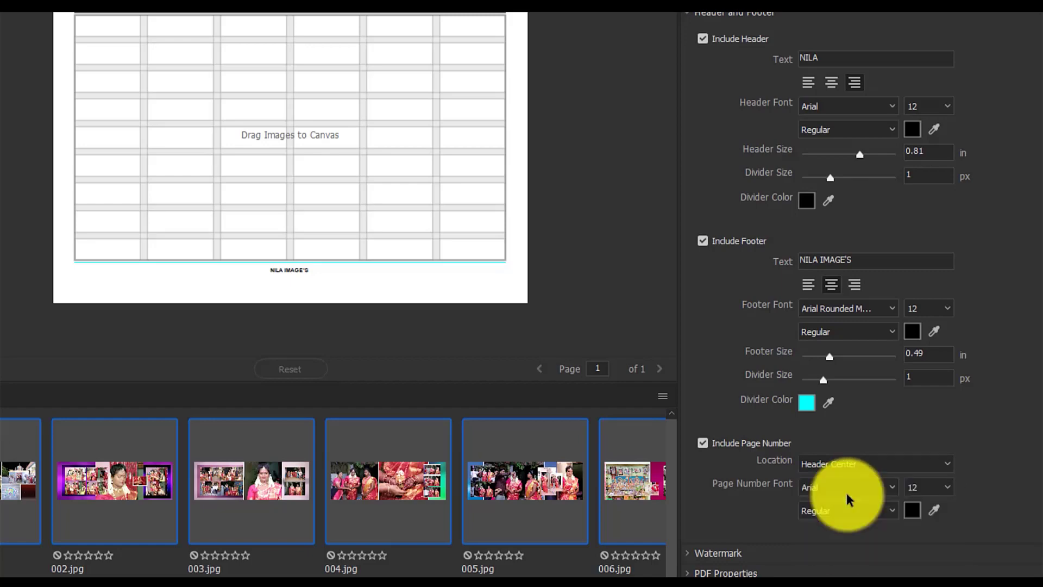
pyautogui.click(844, 465)
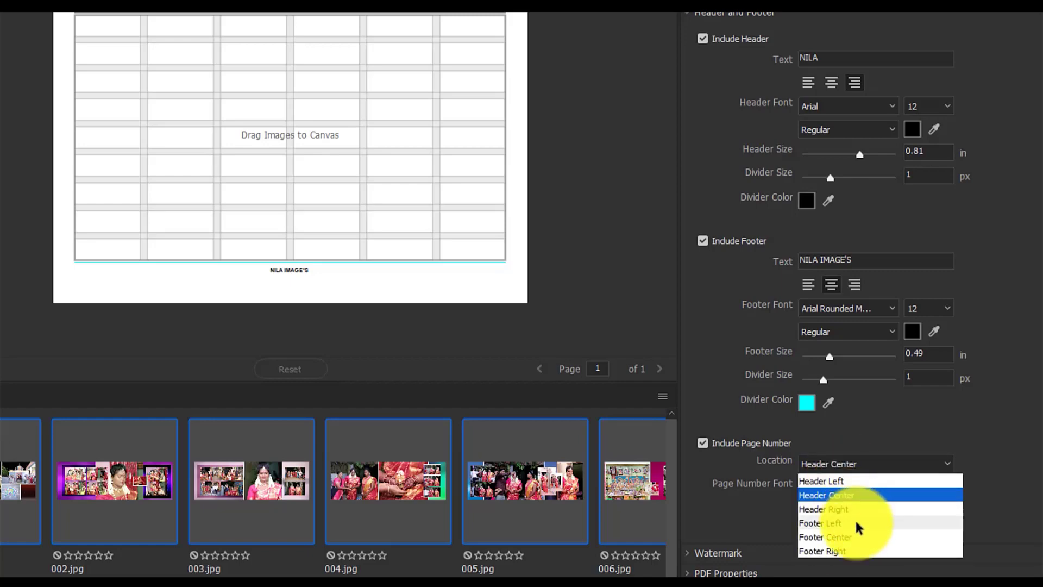
pyautogui.click(877, 439)
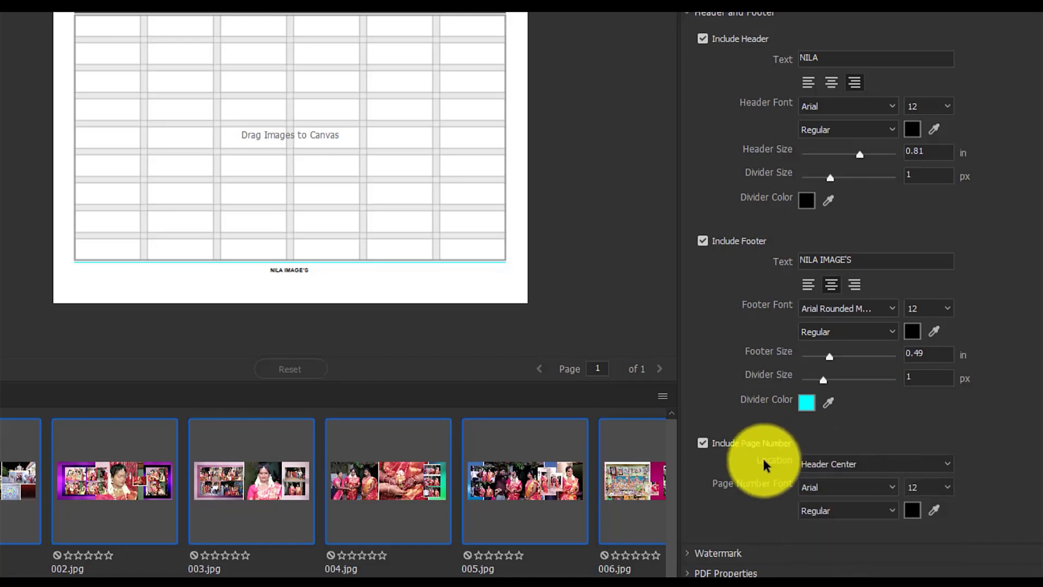
pyautogui.click(841, 465)
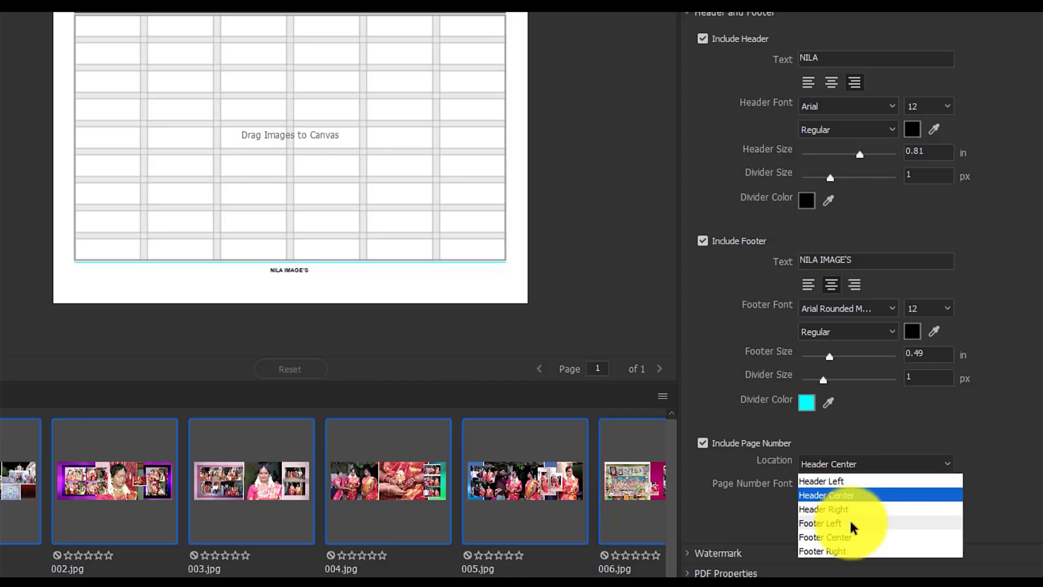
pyautogui.click(848, 522)
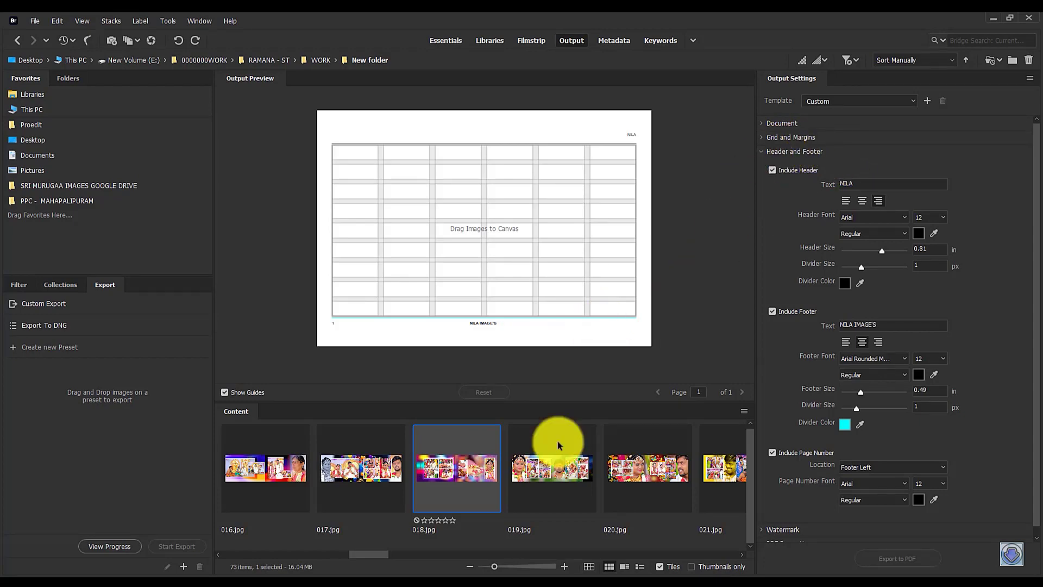
# Place all images from the folder onto the contact sheet canvas and return the preview to page 1
pyautogui.click(537, 478)
pyautogui.hotkey('ctrl', 'a')
pyautogui.moveTo(540, 466); pyautogui.dragTo(511, 255)
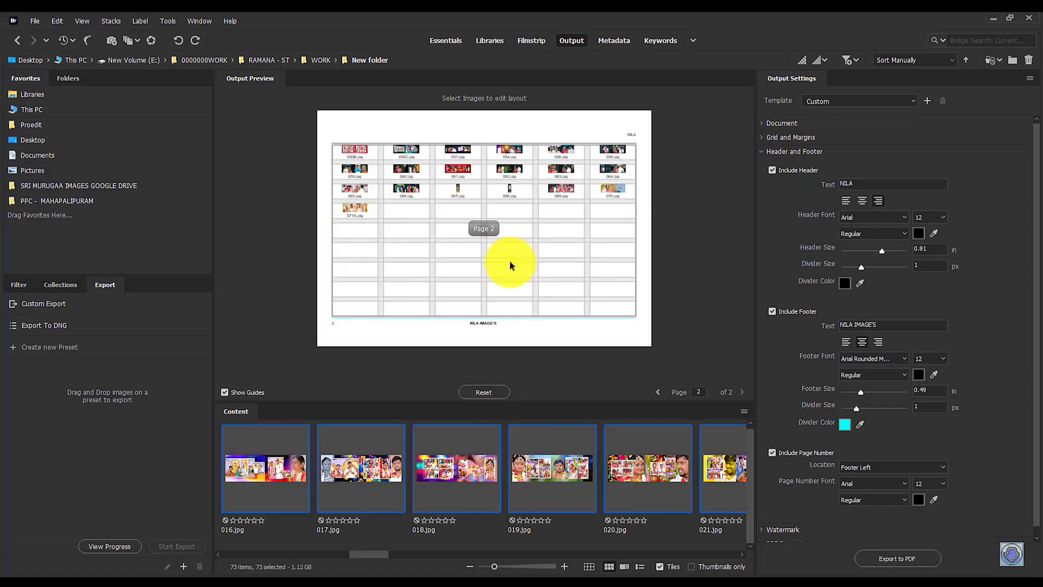
pyautogui.click(657, 392)
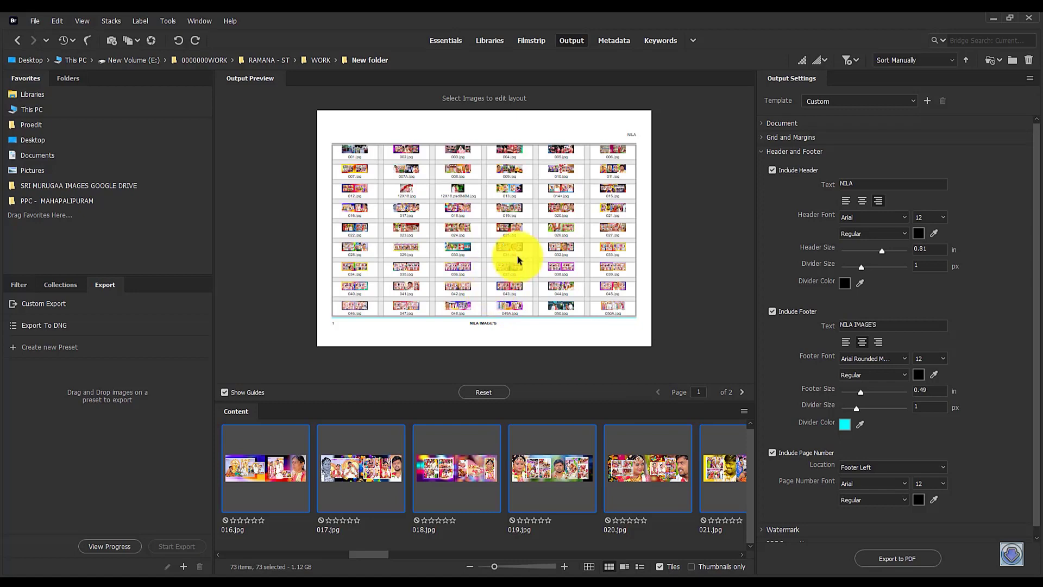
# Change the grid layout to 3 columns and 4 rows
pyautogui.click(798, 138)
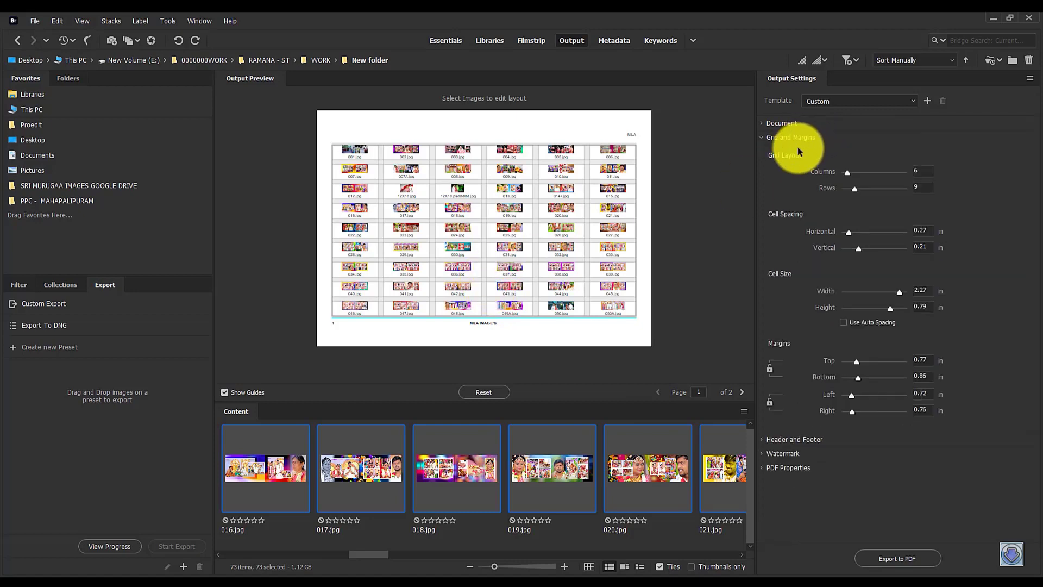
pyautogui.click(917, 172)
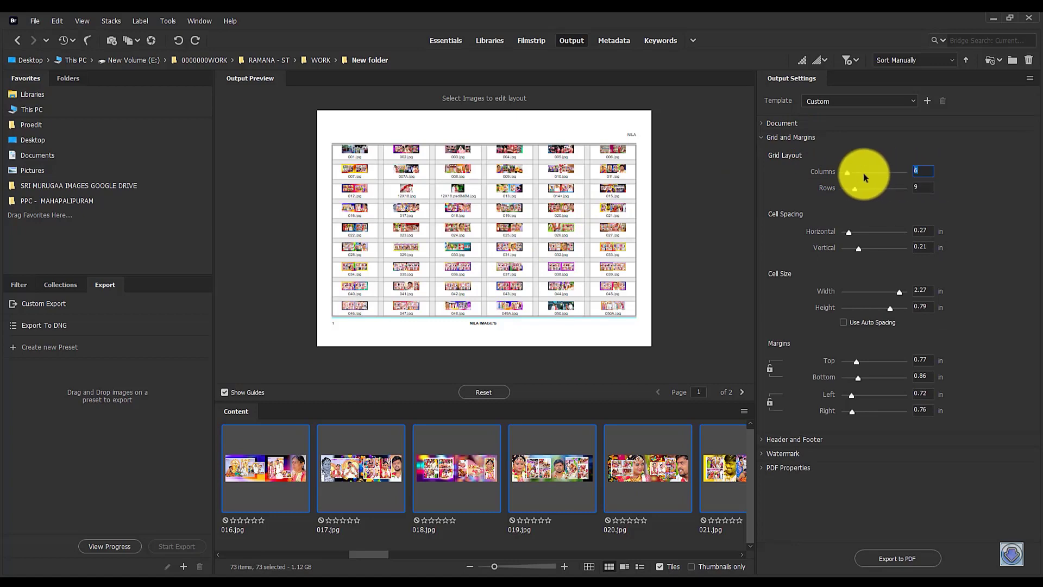
pyautogui.write('5')
pyautogui.press('Down')
pyautogui.press('Down')
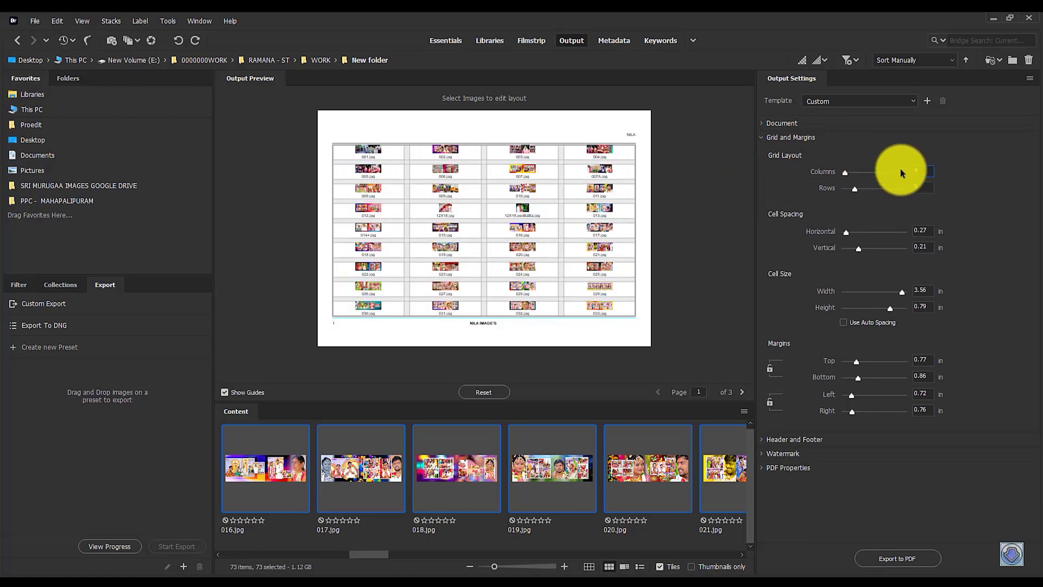
pyautogui.press('Tab')
pyautogui.press('Down')
pyautogui.press('Down')
pyautogui.press('Down')
pyautogui.press('Down')
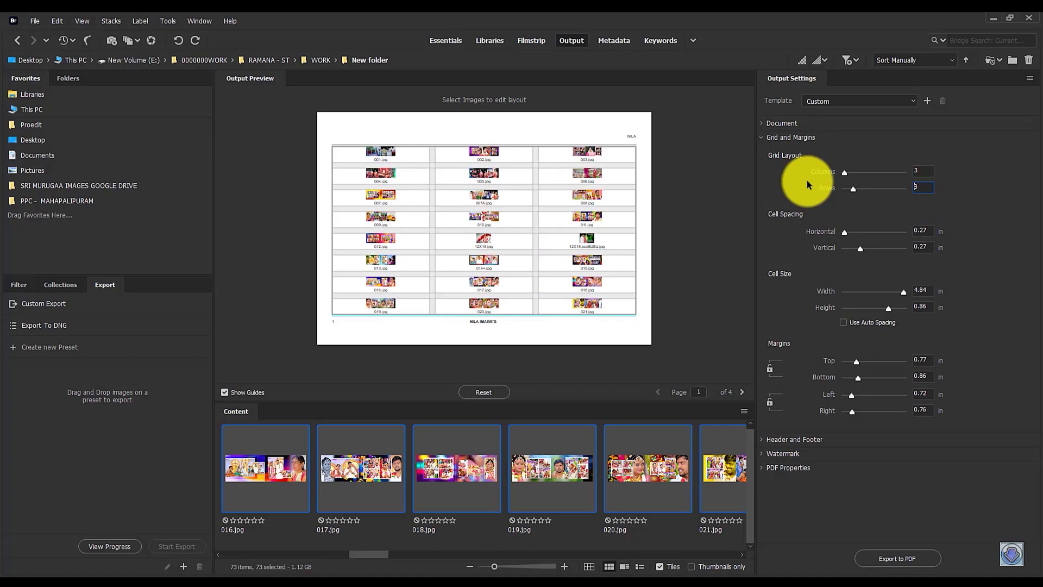
pyautogui.press('Down')
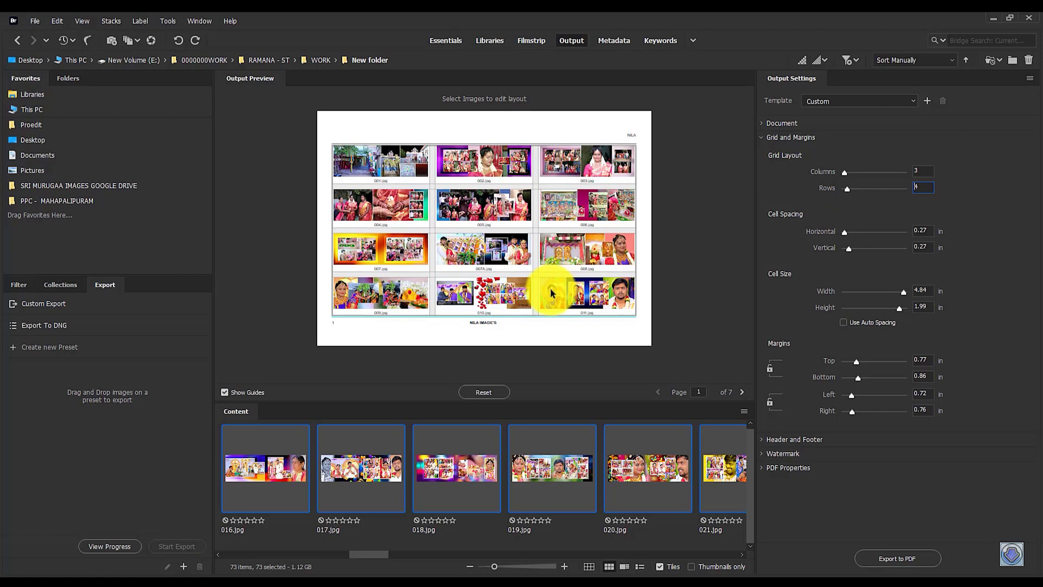
# Page forward to the last contact sheet page and back to page 3 to examine the image layout
pyautogui.click(740, 392)
pyautogui.click(740, 392)
pyautogui.click(741, 393)
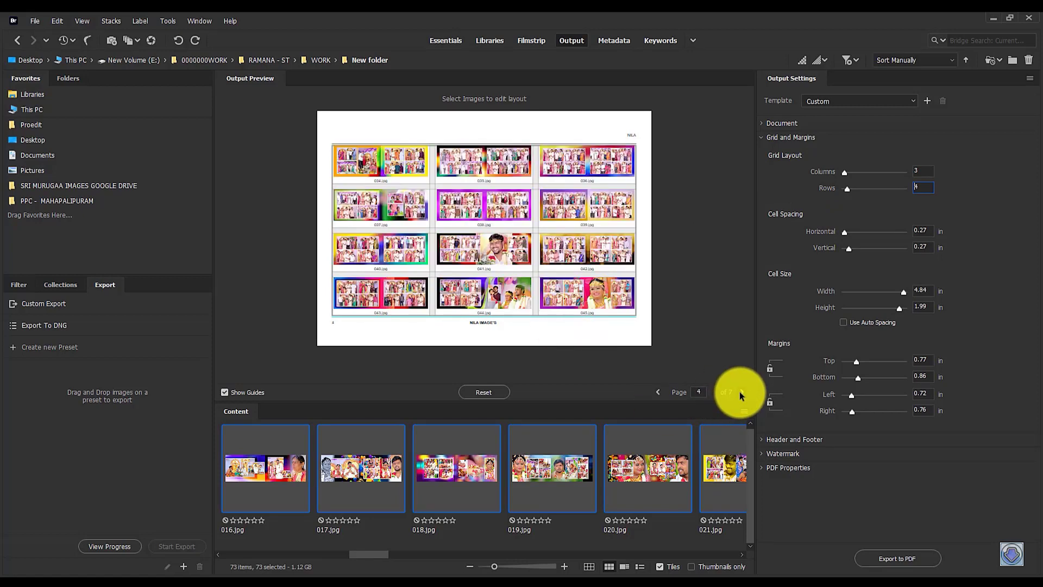
pyautogui.click(741, 392)
pyautogui.click(740, 392)
pyautogui.click(740, 392)
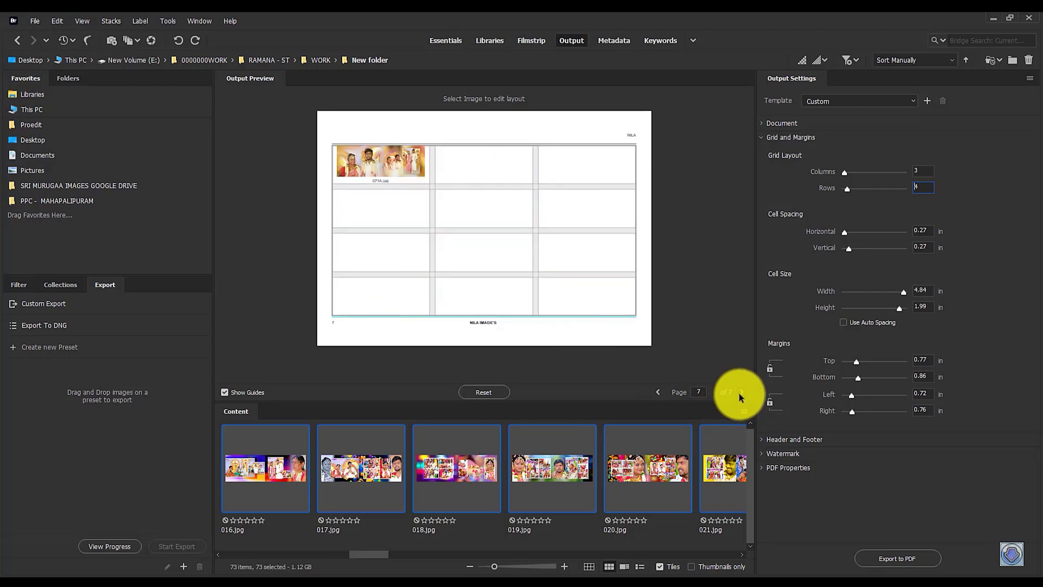
pyautogui.click(657, 392)
pyautogui.click(658, 393)
pyautogui.click(658, 392)
pyautogui.click(658, 392)
# Turn on the text watermark and look through its font choices
pyautogui.click(799, 439)
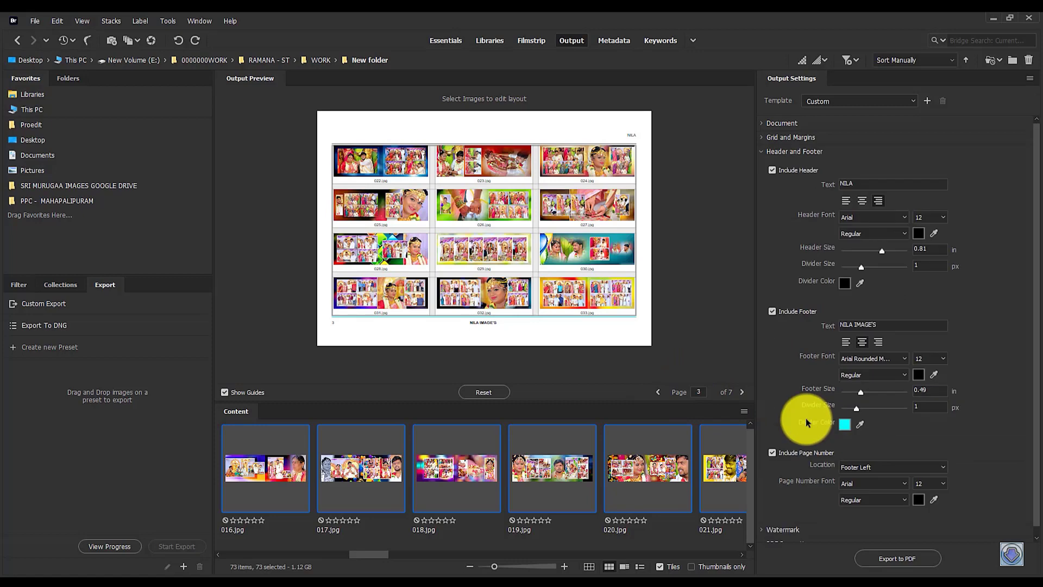
pyautogui.click(788, 529)
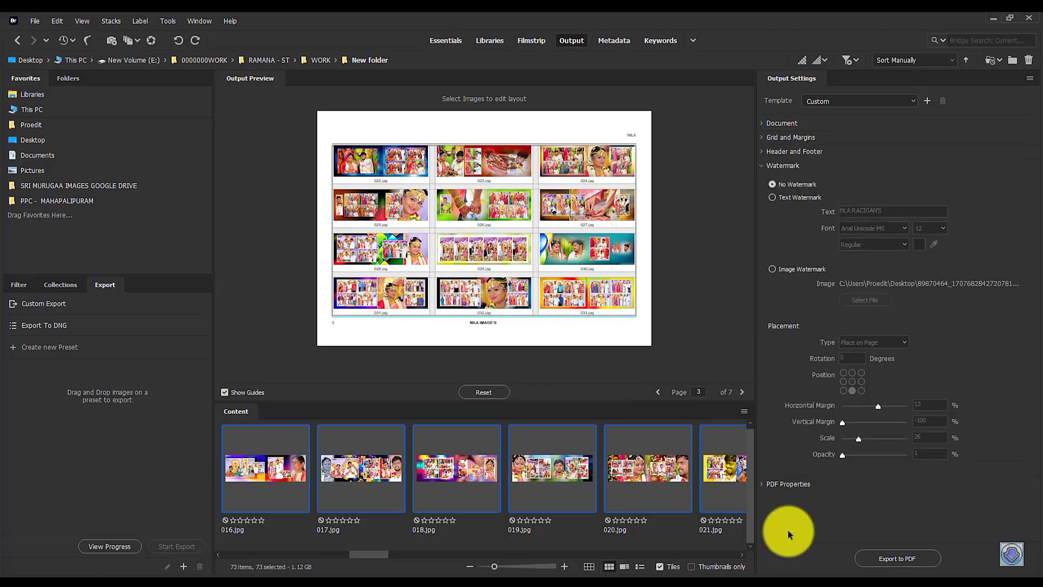
pyautogui.click(804, 196)
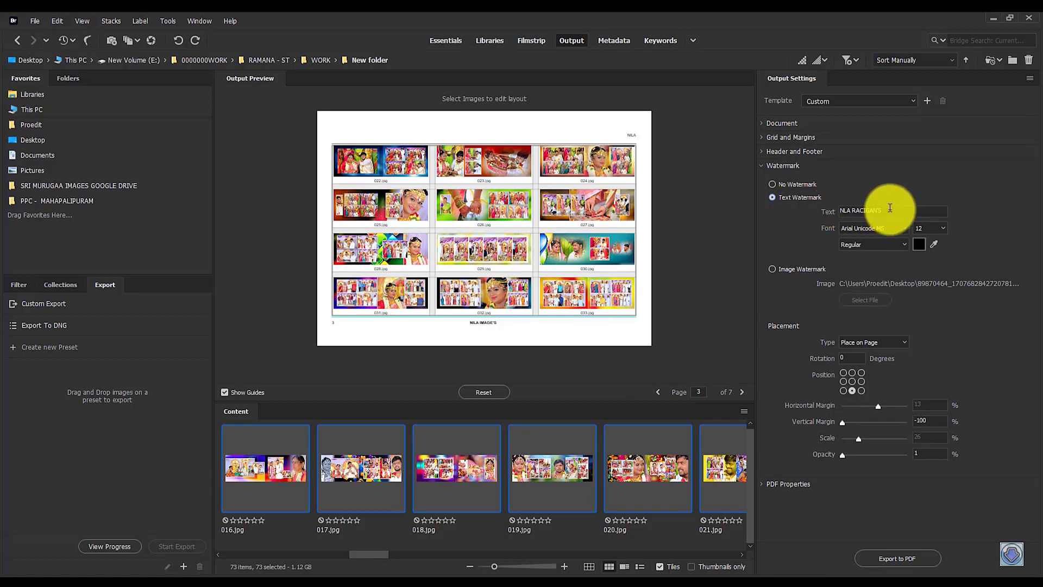
pyautogui.moveTo(895, 210); pyautogui.dragTo(769, 200)
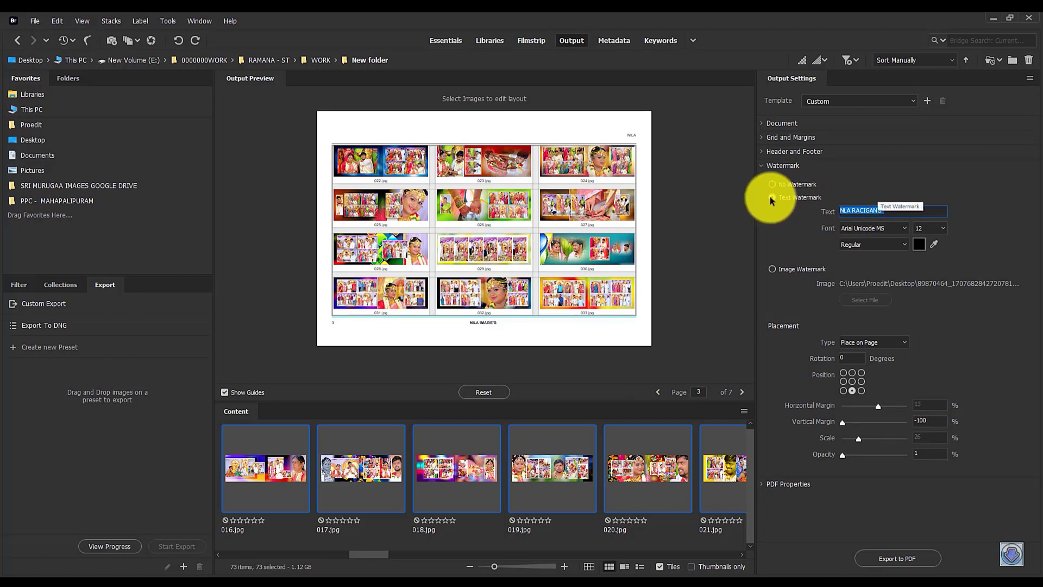
pyautogui.click(887, 228)
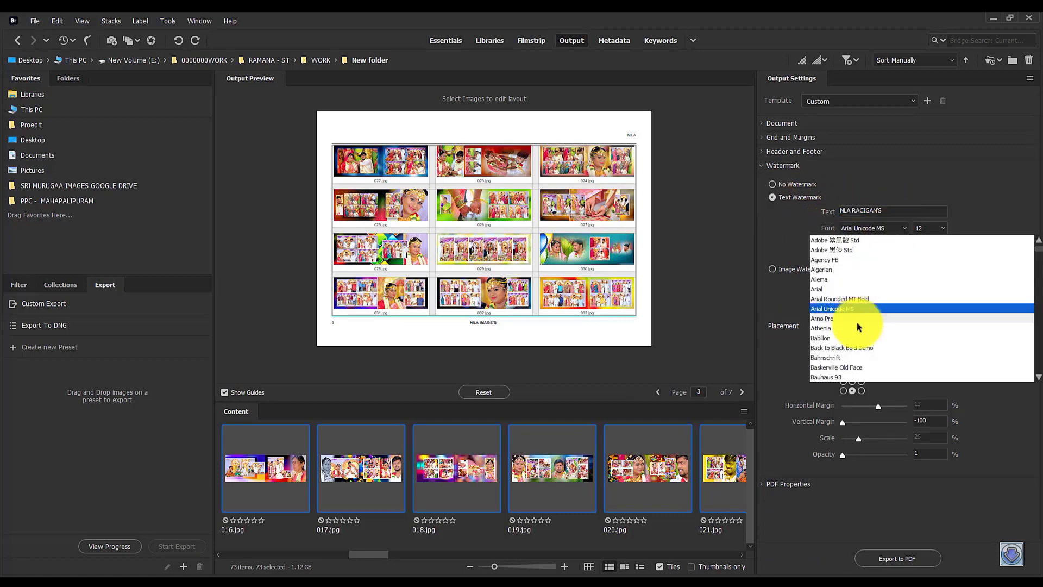
pyautogui.click(779, 299)
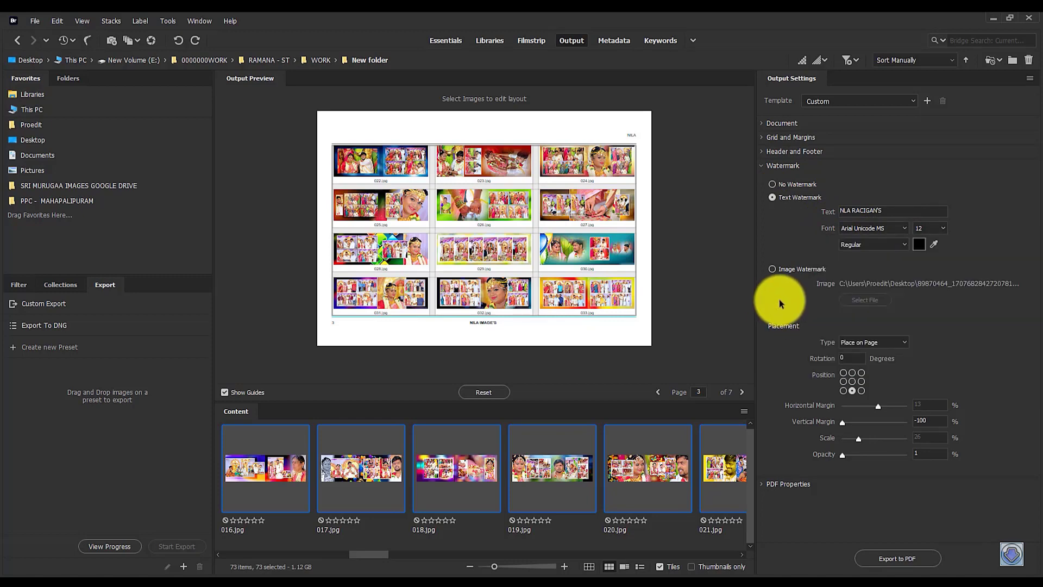
pyautogui.click(797, 268)
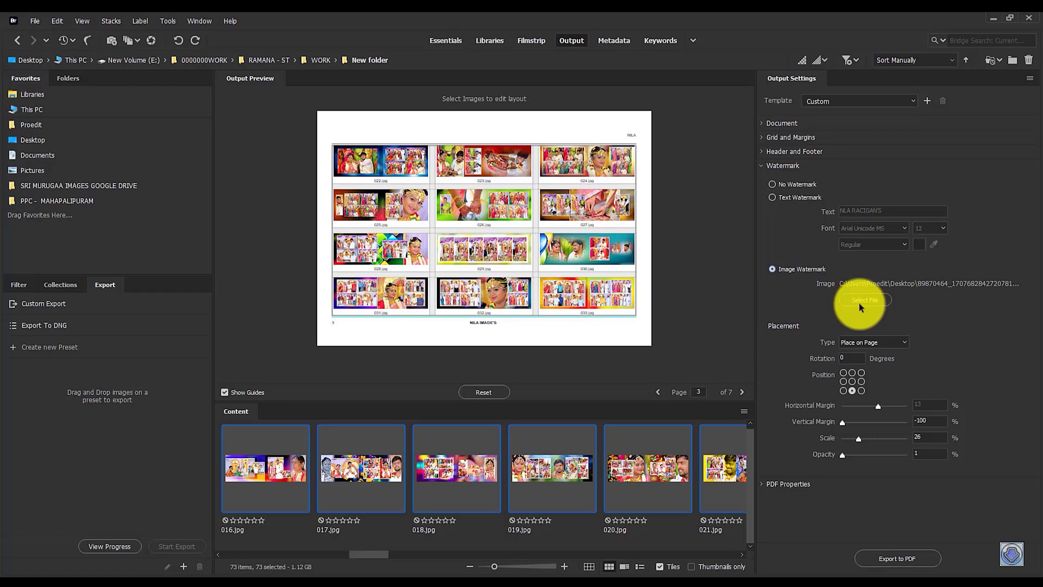
pyautogui.click(861, 299)
pyautogui.doubleClick(583, 293)
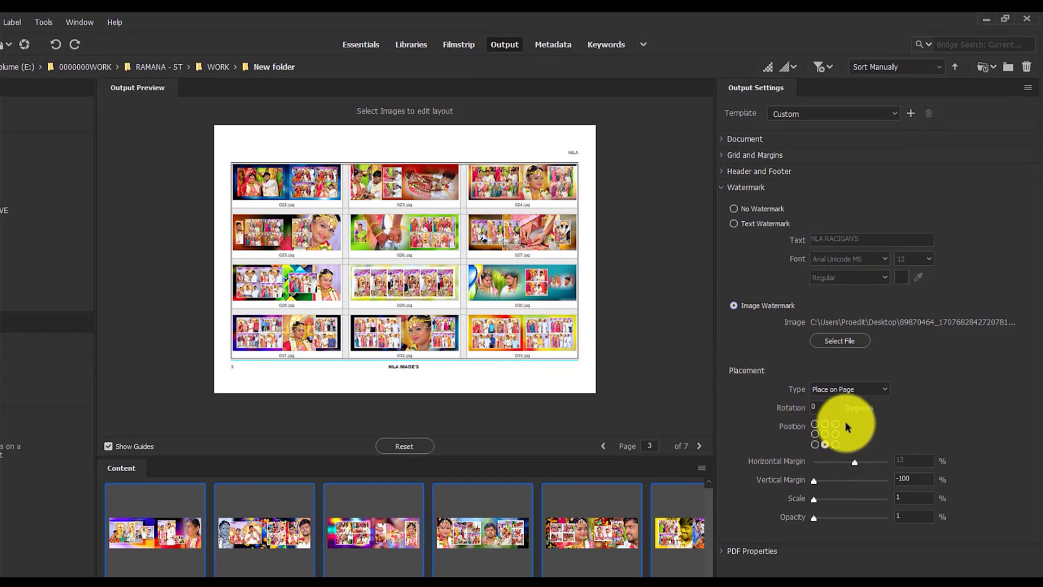
# Place the image watermark on the images with a scale of 5% and an opacity of 39%
pyautogui.click(837, 392)
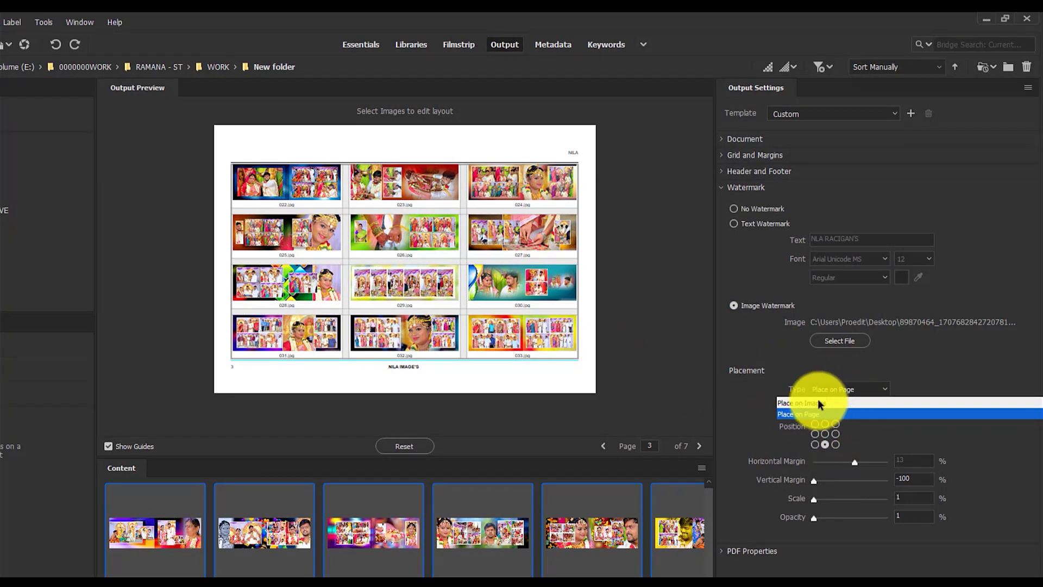
pyautogui.click(803, 403)
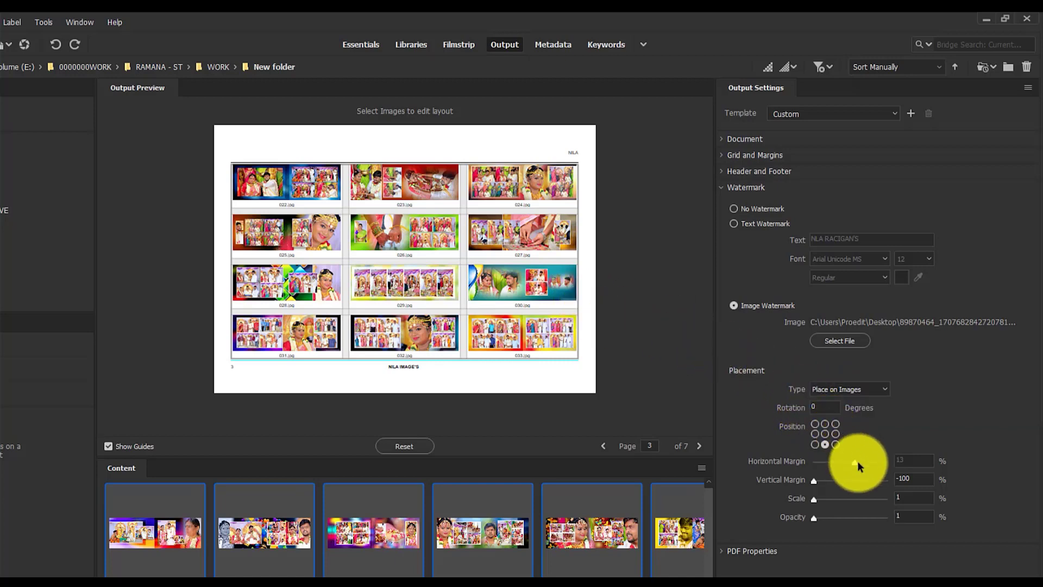
pyautogui.moveTo(814, 517); pyautogui.dragTo(837, 519)
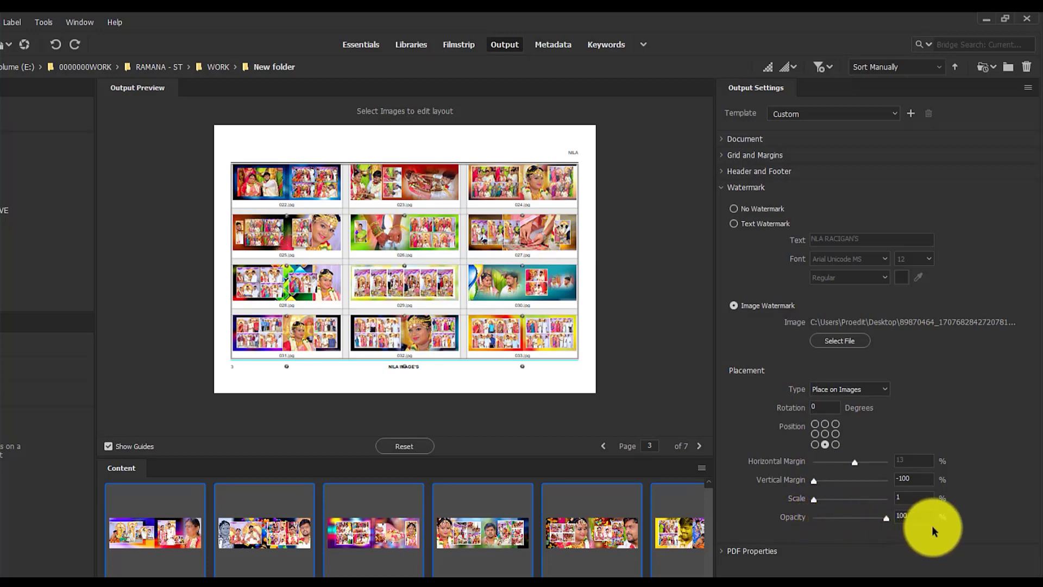
pyautogui.moveTo(816, 497); pyautogui.dragTo(815, 498)
pyautogui.moveTo(882, 519); pyautogui.dragTo(839, 515)
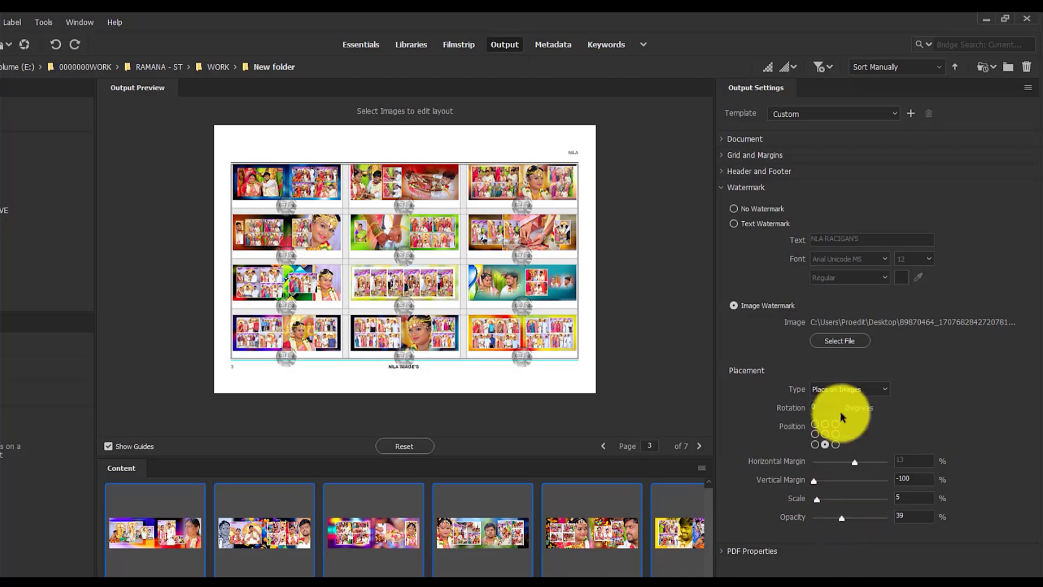
# Place the watermark on the page instead, in the center position, with a vertical margin of -76% and a scale of 47%
pyautogui.click(843, 390)
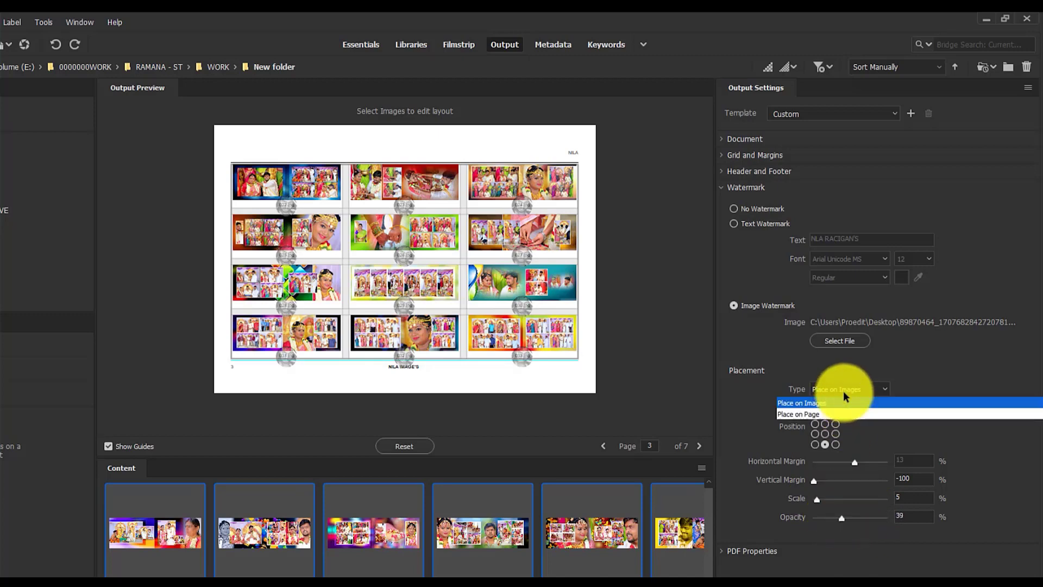
pyautogui.click(825, 414)
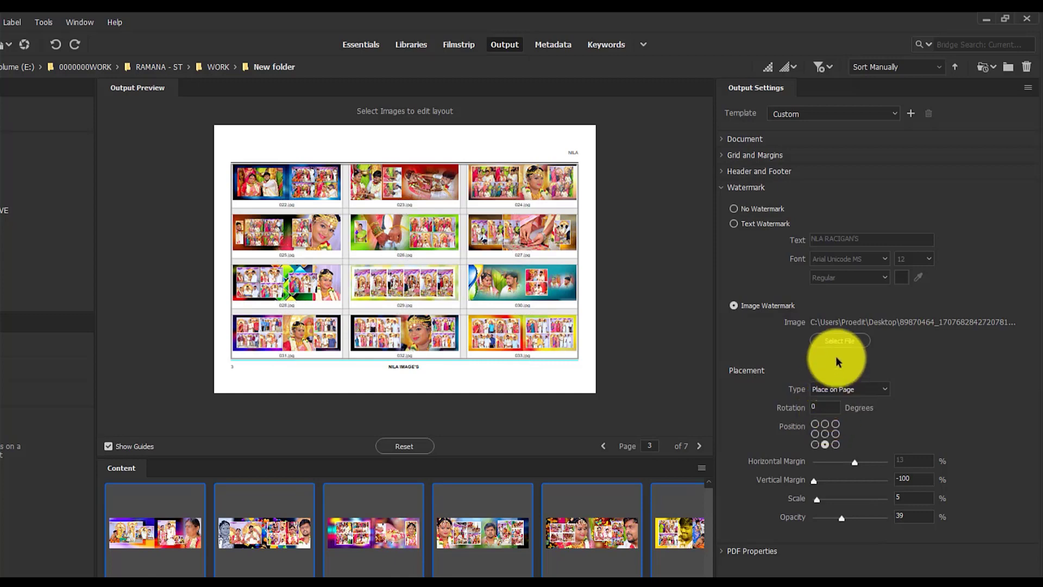
pyautogui.moveTo(814, 481); pyautogui.dragTo(850, 498)
pyautogui.click(825, 434)
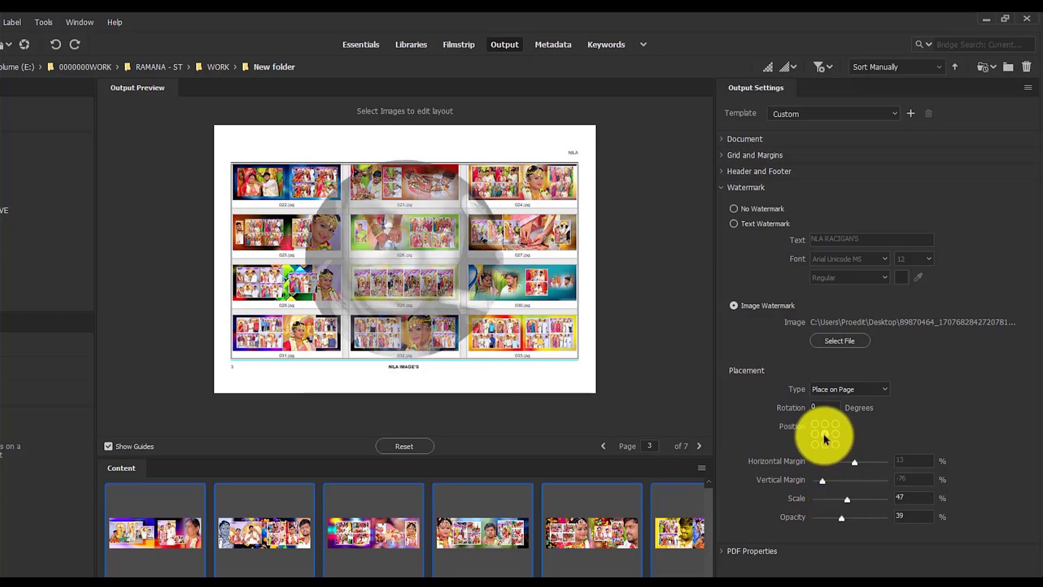
# Place the image watermark on the images instead of the page, with a scale of 13% and an opacity of 21%
pyautogui.moveTo(835, 520); pyautogui.dragTo(846, 497)
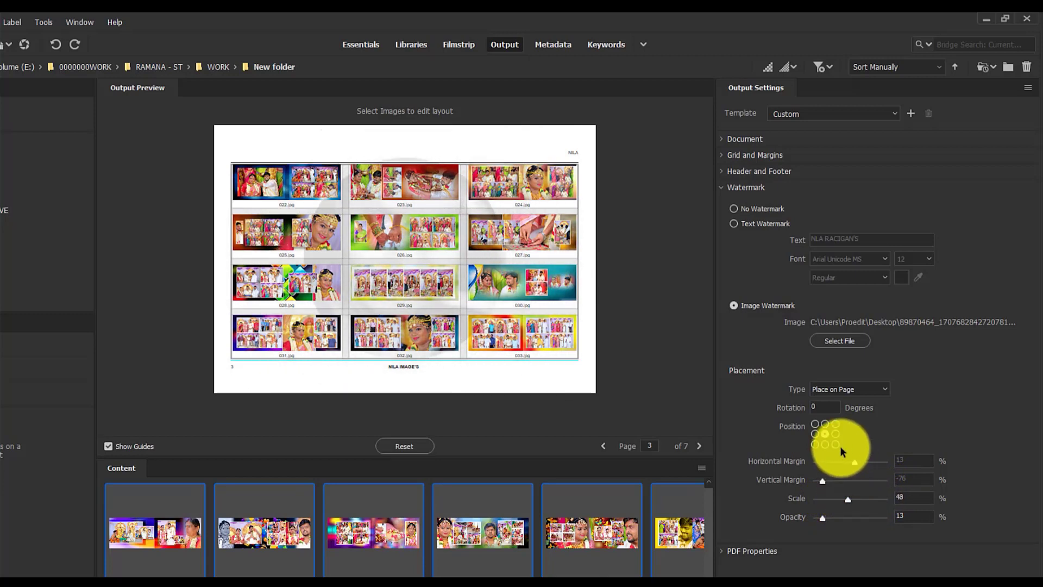
pyautogui.click(834, 386)
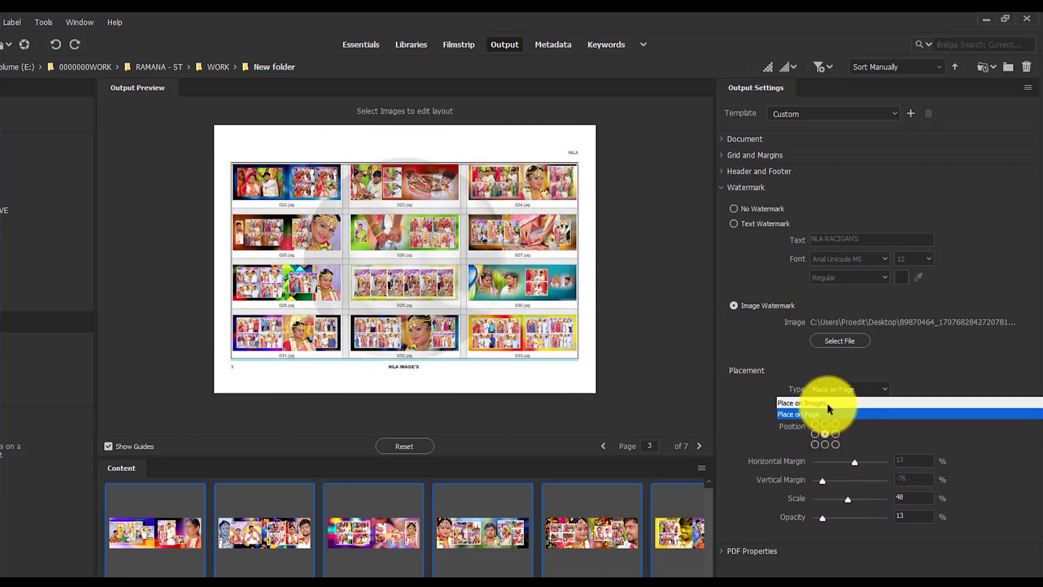
pyautogui.click(827, 403)
pyautogui.click(833, 387)
pyautogui.click(866, 437)
pyautogui.moveTo(837, 500); pyautogui.dragTo(832, 522)
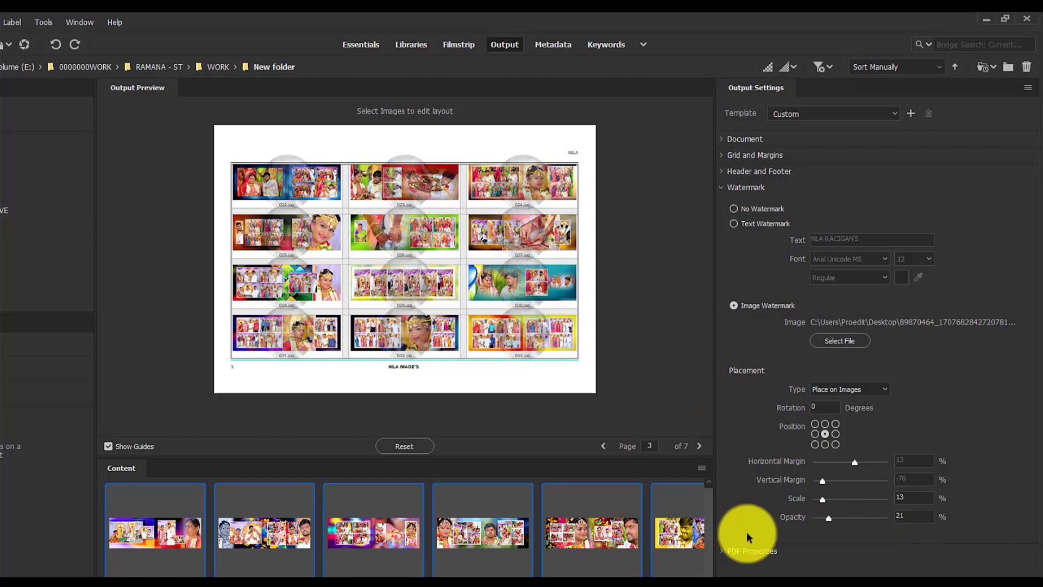
# Set the PDF playback transition to Fade with a Slow speed
pyautogui.click(742, 550)
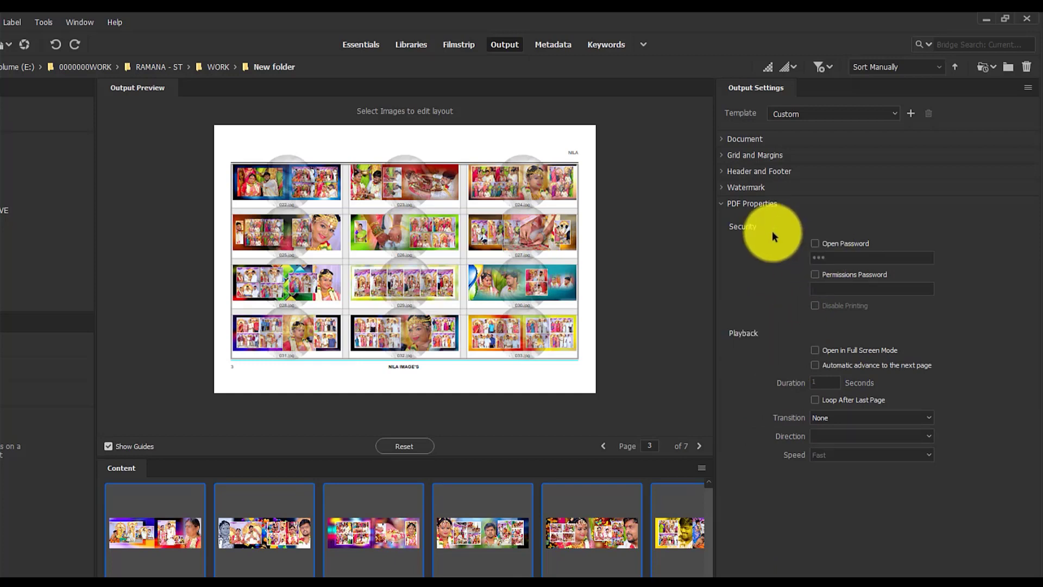
pyautogui.click(843, 419)
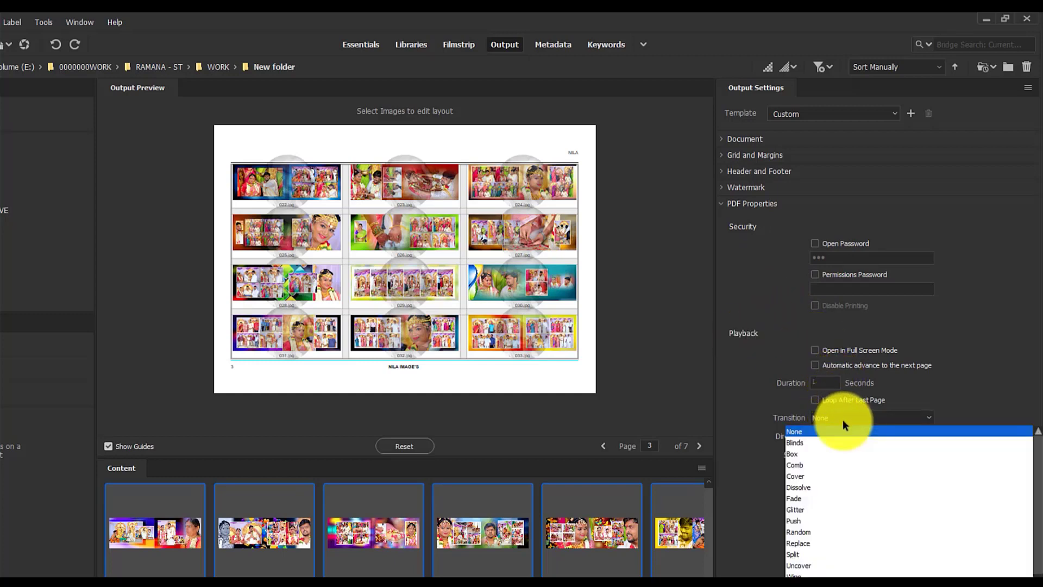
pyautogui.click(833, 476)
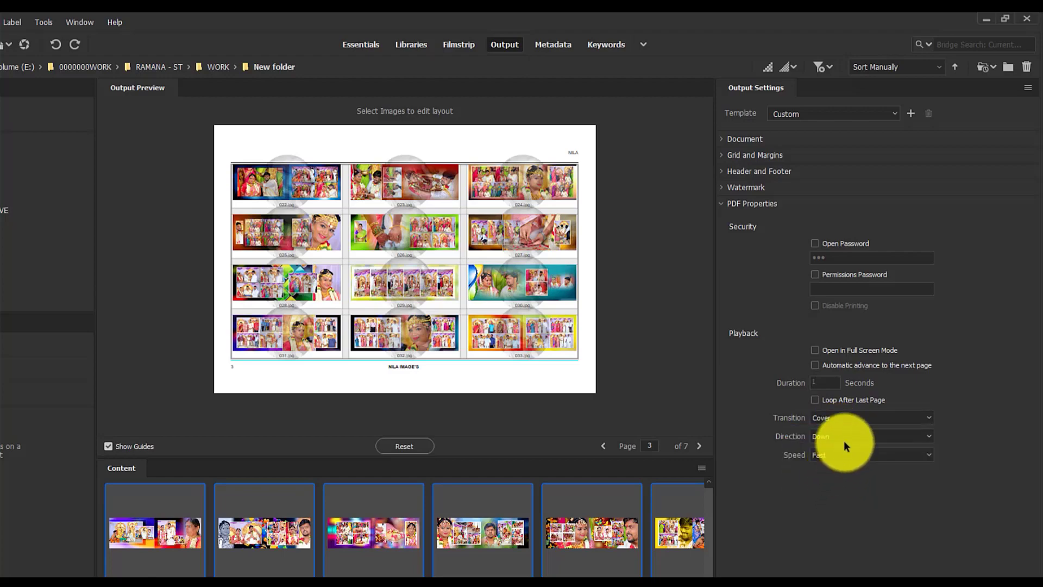
pyautogui.click(847, 417)
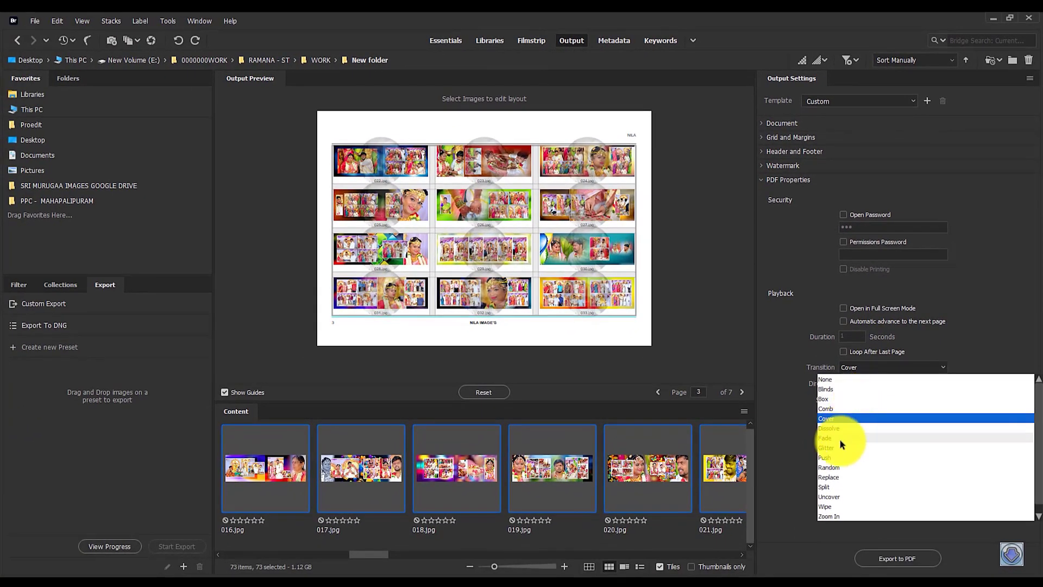
pyautogui.click(838, 442)
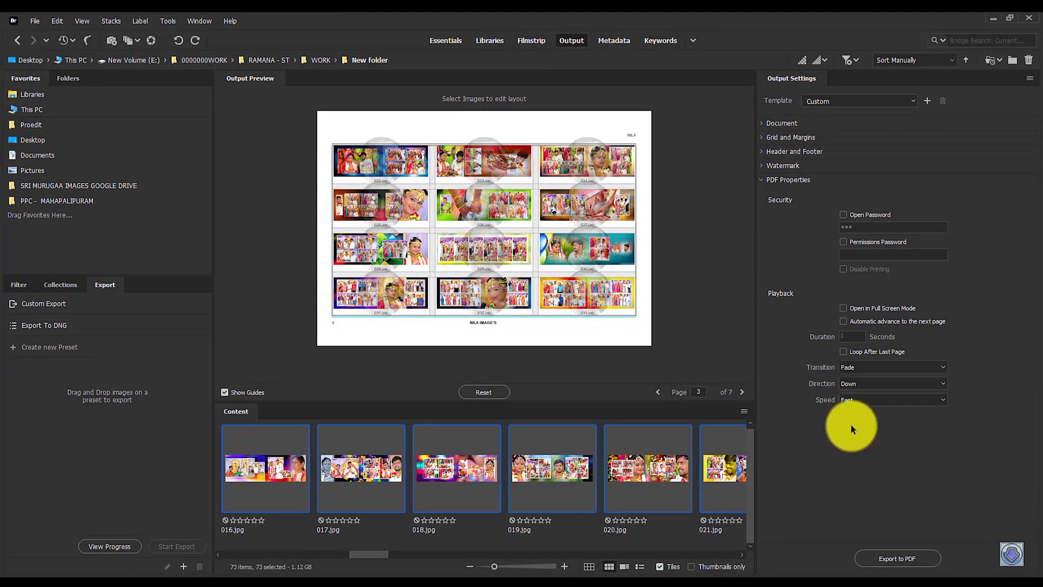
pyautogui.click(864, 400)
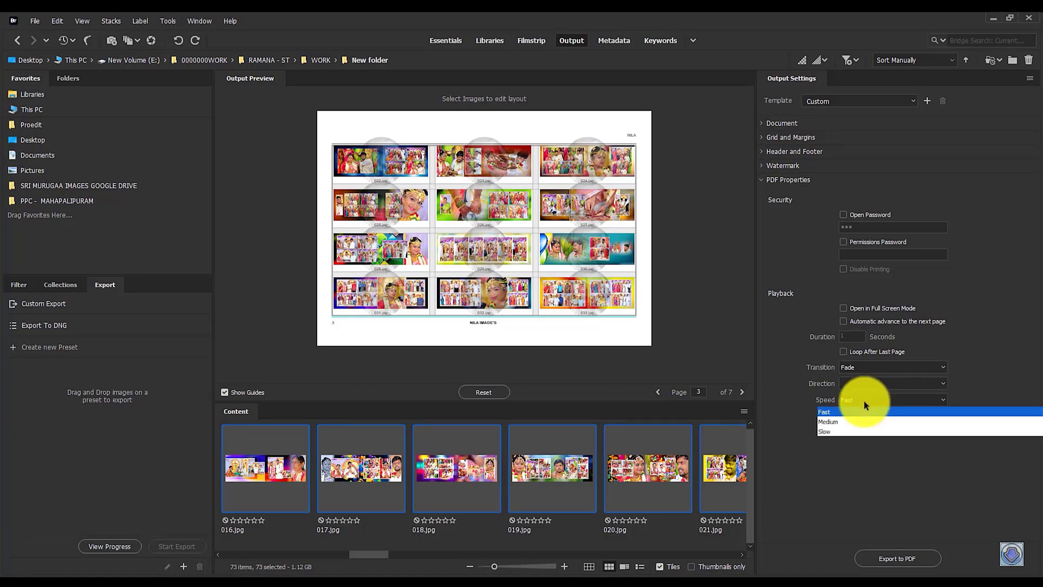
pyautogui.click(846, 432)
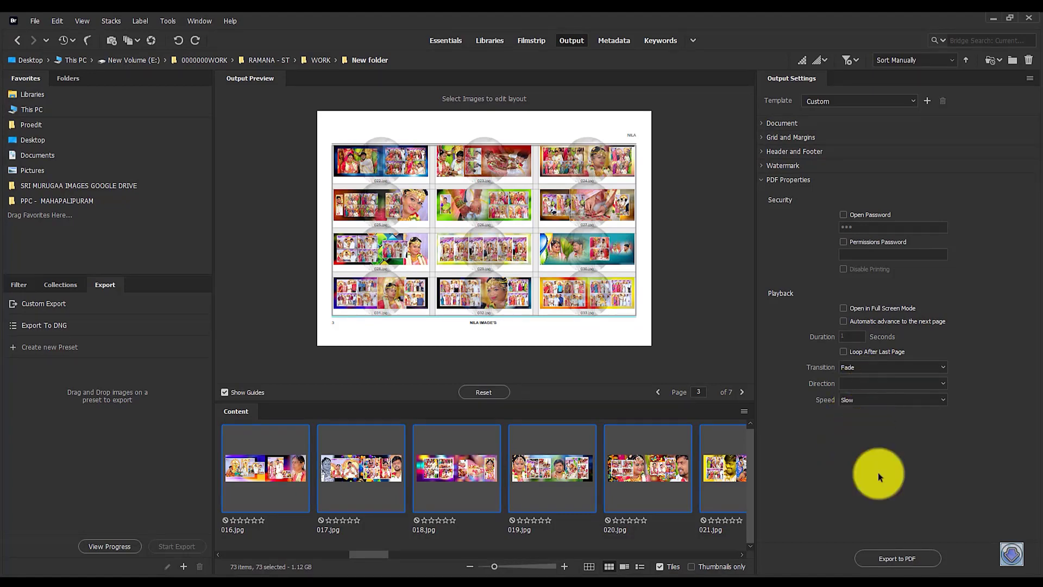
# Export the contact sheet to PDF as 0007 in a new folder on the Desktop
pyautogui.click(897, 560)
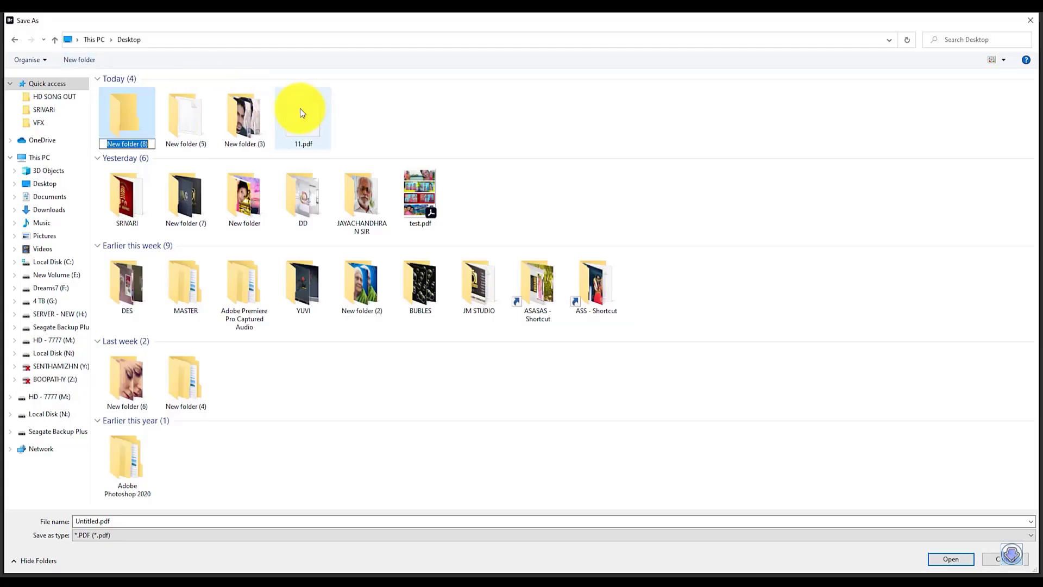
pyautogui.doubleClick(154, 116)
pyautogui.click(243, 521)
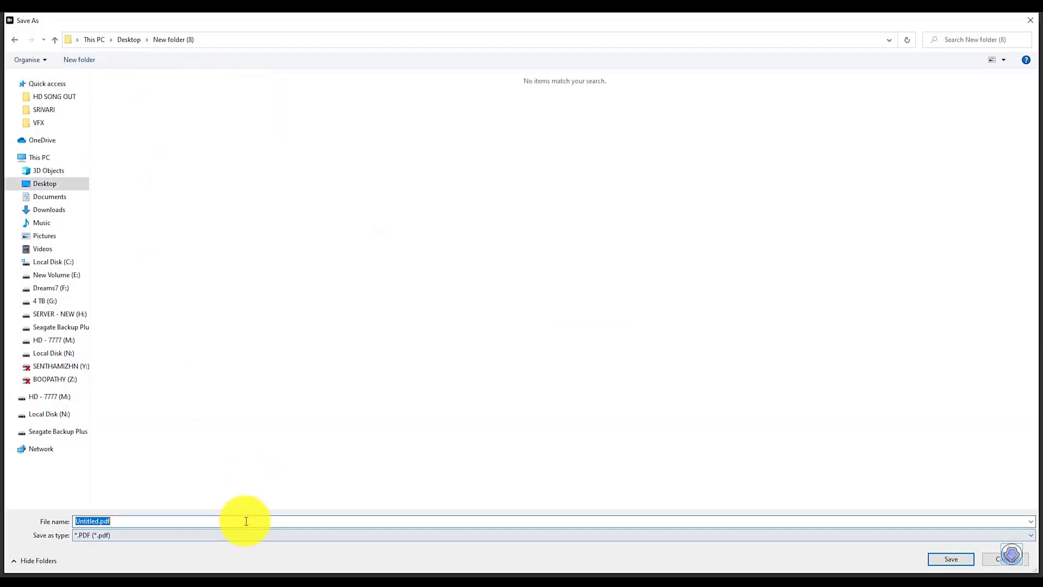
pyautogui.write('0007')
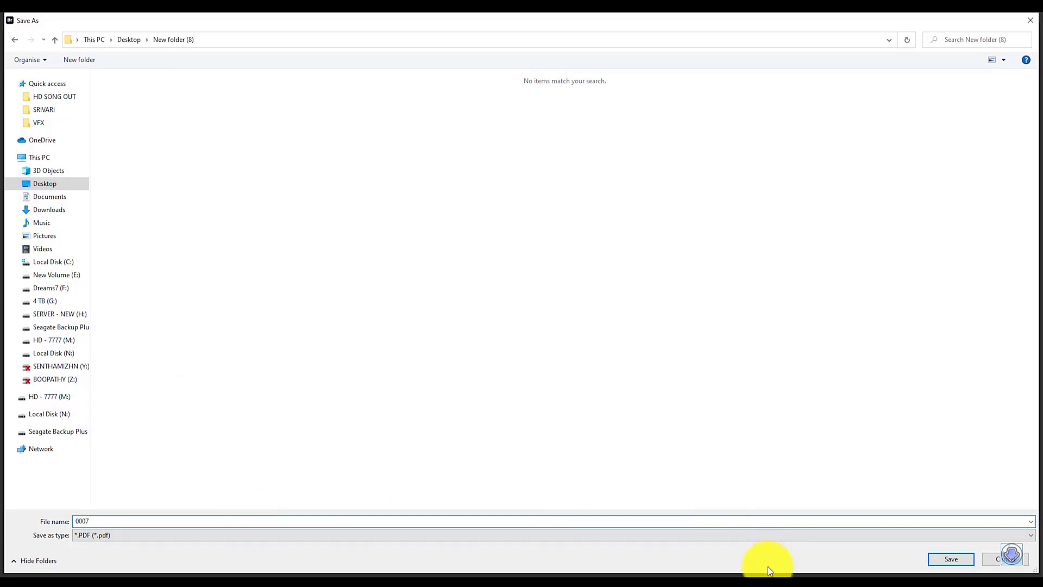
pyautogui.click(952, 557)
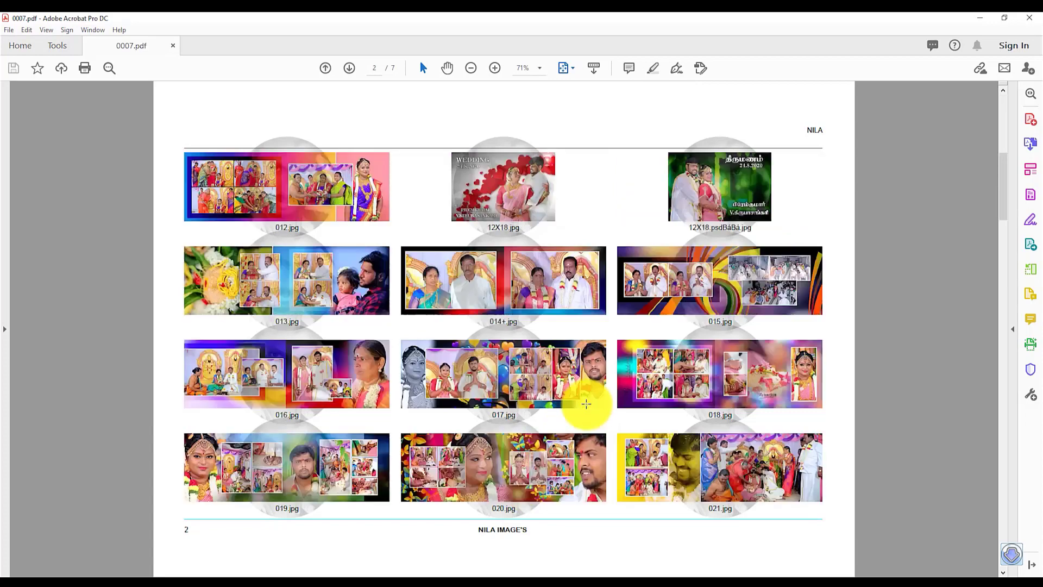
# Look through the pages of the exported 0007.pdf in Adobe Acrobat, checking the image layout, watermark, header and footer
pyautogui.scroll(-3, 582, 410)
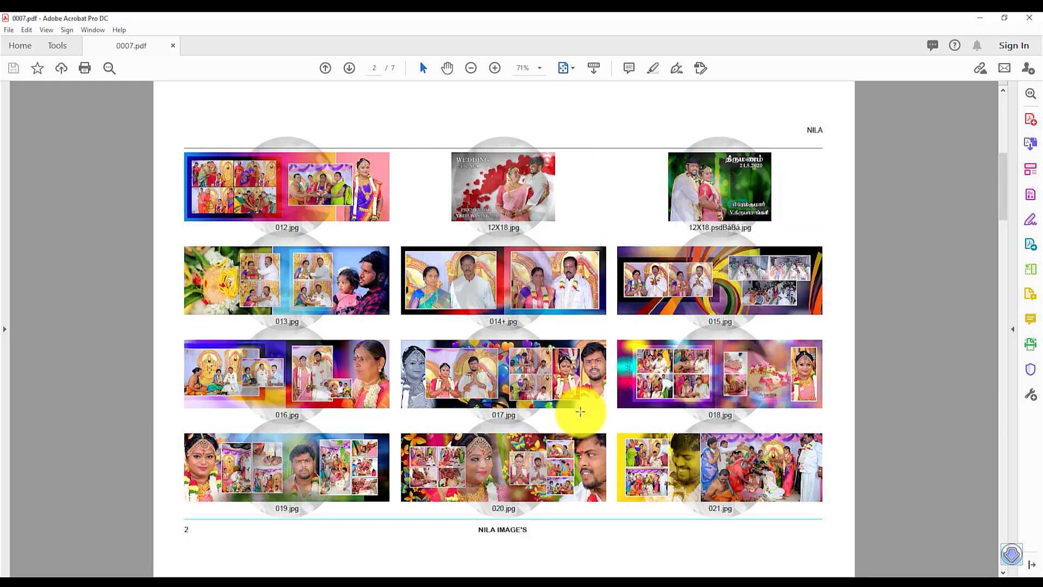
pyautogui.scroll(-6, 580, 412)
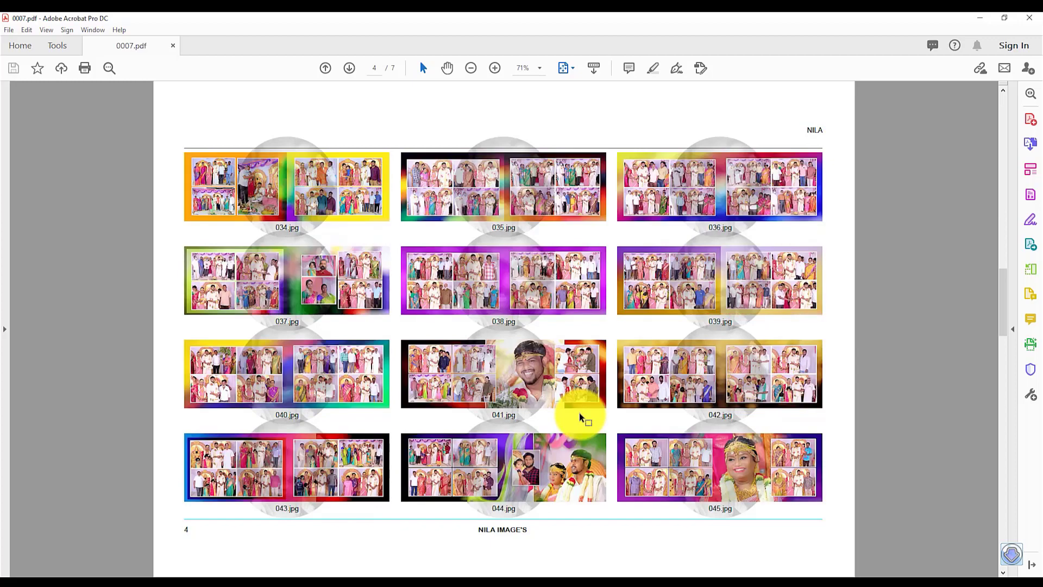
pyautogui.scroll(-3, 579, 412)
pyautogui.scroll(-6, 578, 417)
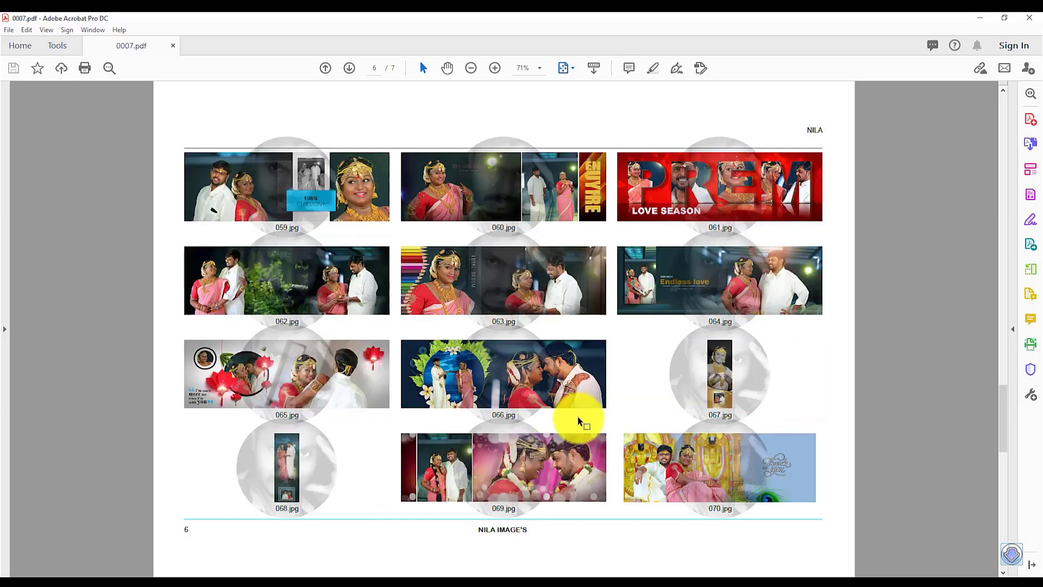
pyautogui.scroll(9, 578, 417)
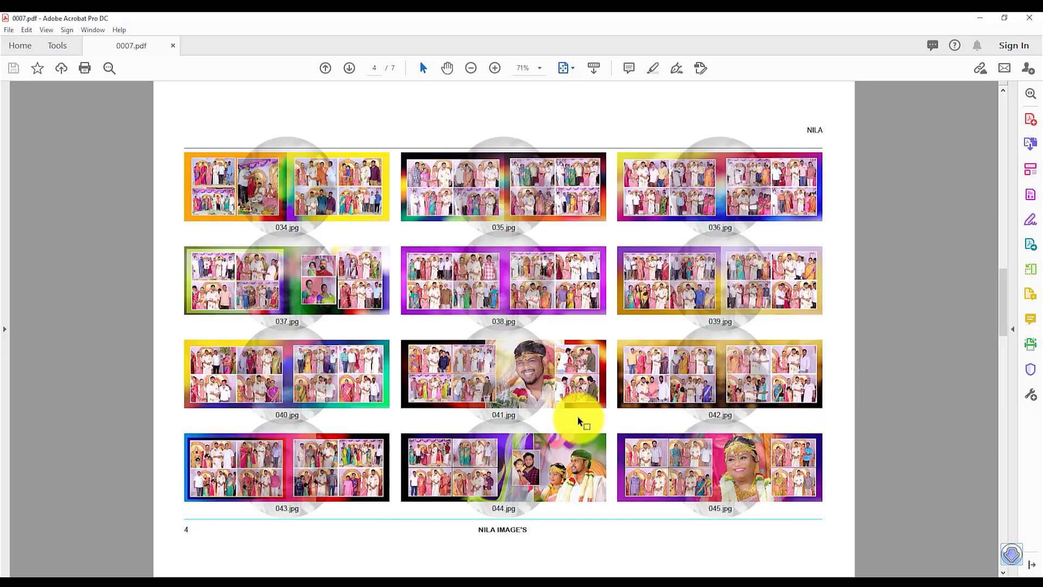